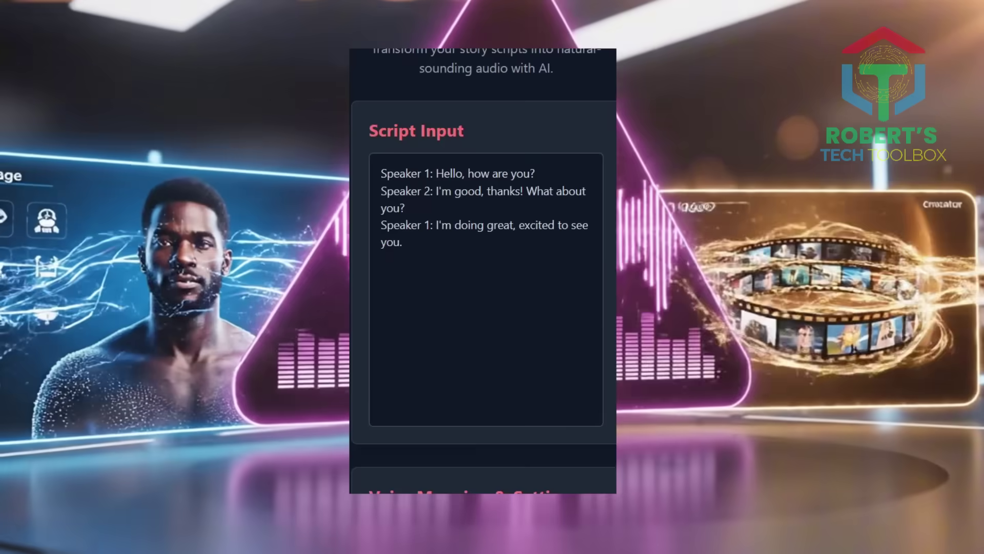
Scroll through the intro showcase of the finished image, voice and video apps
{"action": "scroll", "coordinate": [483, 256], "scroll_direction": "down", "scroll_amount": 8}
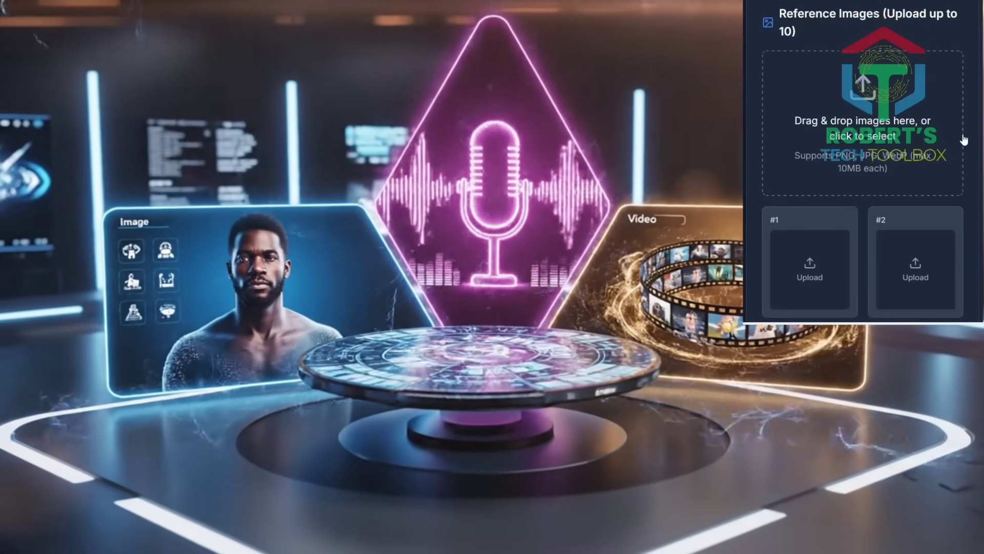
{"action": "scroll", "coordinate": [966, 137], "scroll_direction": "down", "scroll_amount": 10}
{"action": "scroll", "coordinate": [964, 139], "scroll_direction": "down", "scroll_amount": 15}
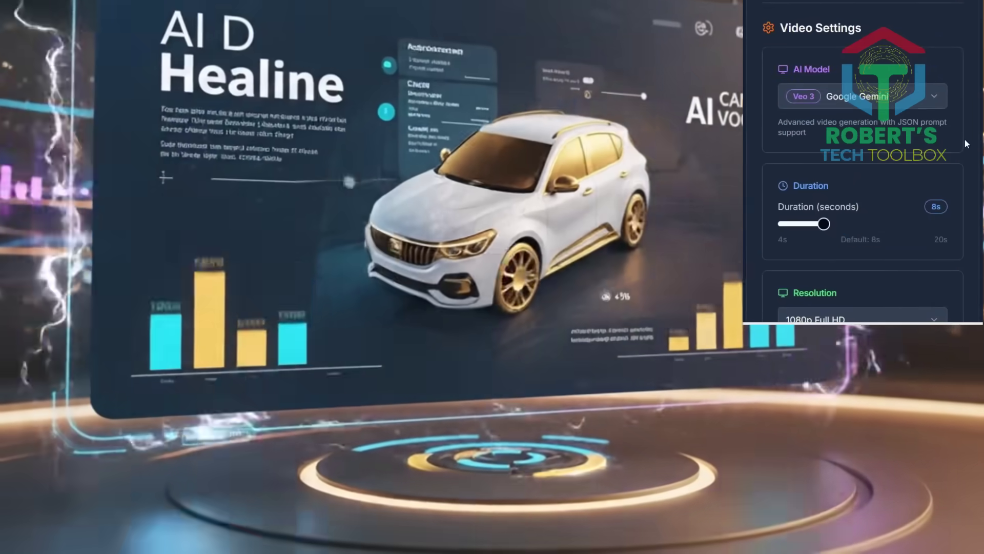
{"action": "scroll", "coordinate": [949, 144], "scroll_direction": "down", "scroll_amount": 8}
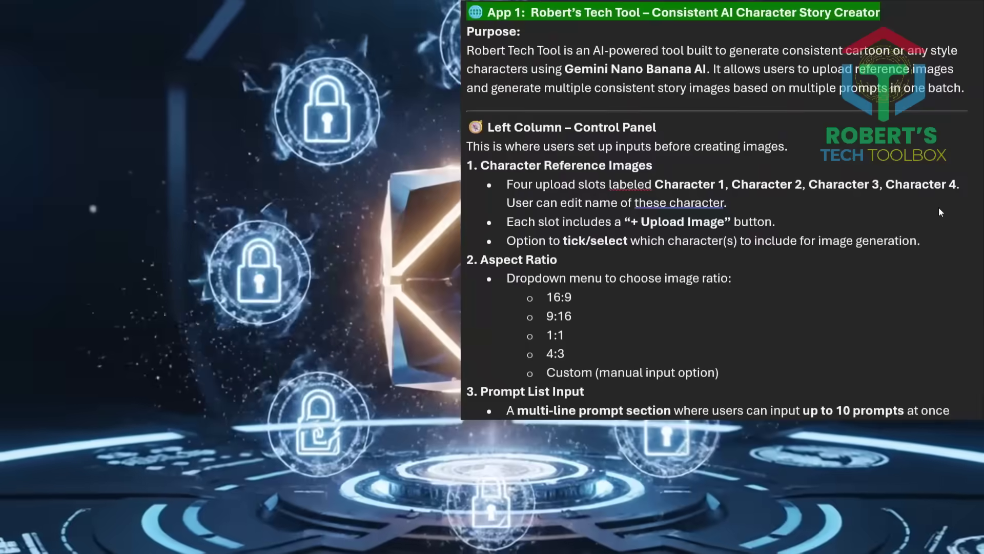
{"action": "scroll", "coordinate": [943, 238], "scroll_direction": "down", "scroll_amount": 15}
{"action": "scroll", "coordinate": [946, 239], "scroll_direction": "down", "scroll_amount": 20}
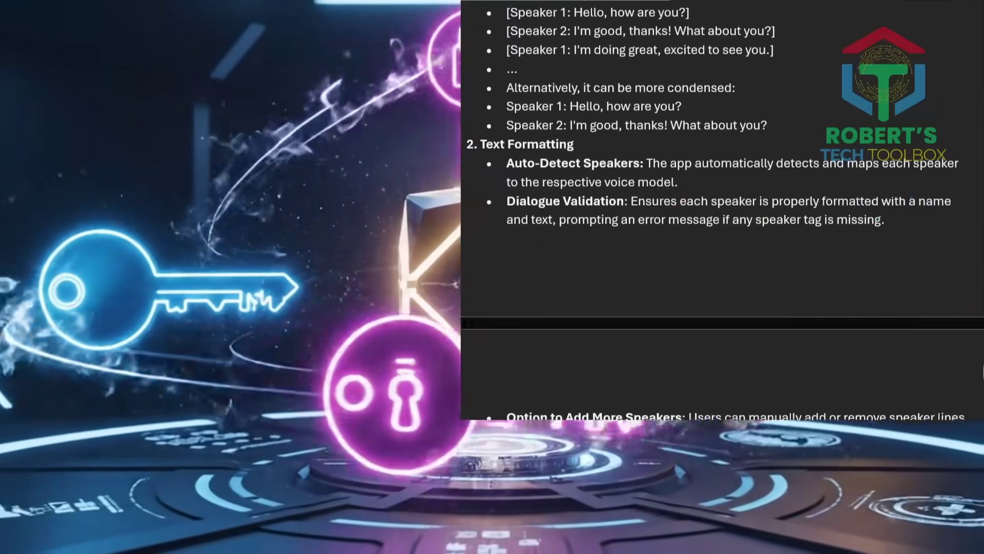
{"action": "scroll", "coordinate": [723, 210], "scroll_direction": "down", "scroll_amount": 20}
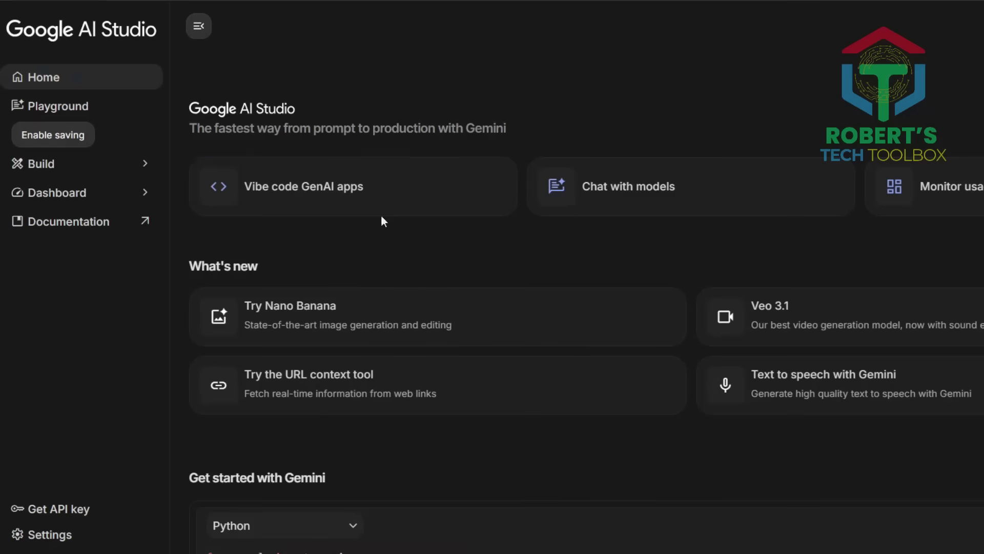
Copy the app specification from Word into the Build prompt and submit it to generate the app
{"action": "left_click", "coordinate": [73, 167]}
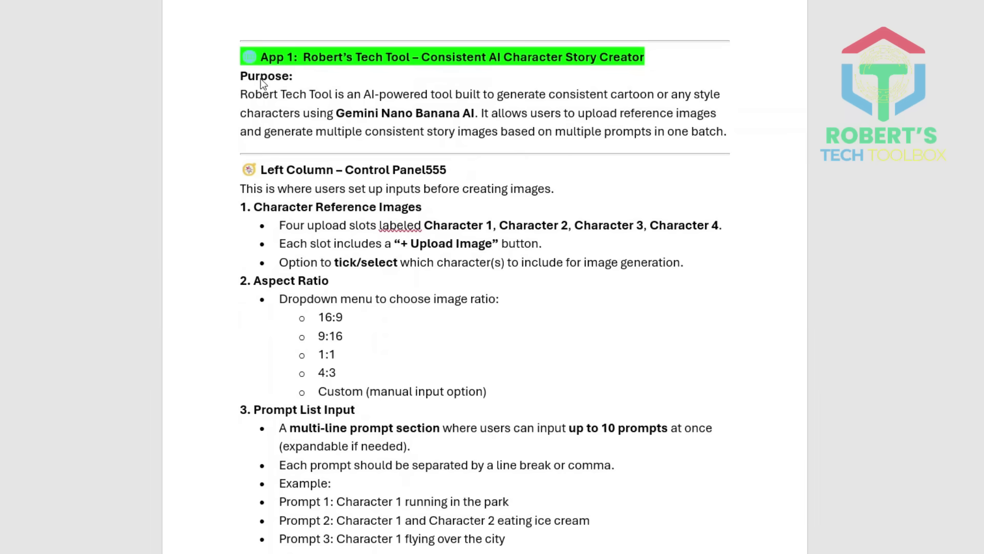
{"action": "left_click_drag", "start_coordinate": [239, 92], "coordinate": [687, 336]}
{"action": "right_click", "coordinate": [316, 201]}
{"action": "left_click", "coordinate": [342, 286]}
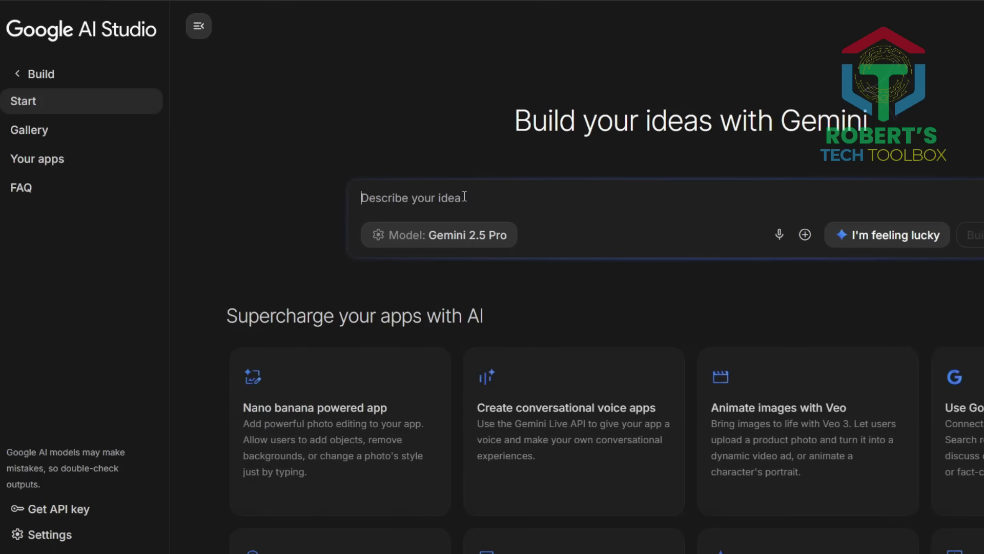
{"action": "key", "text": "ctrl+v"}
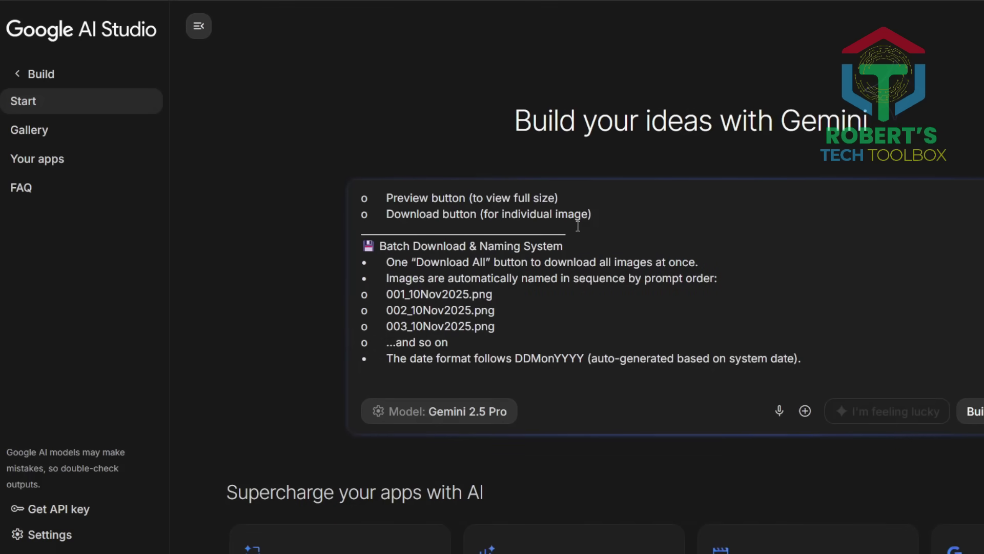
{"action": "key", "text": "ctrl+Return"}
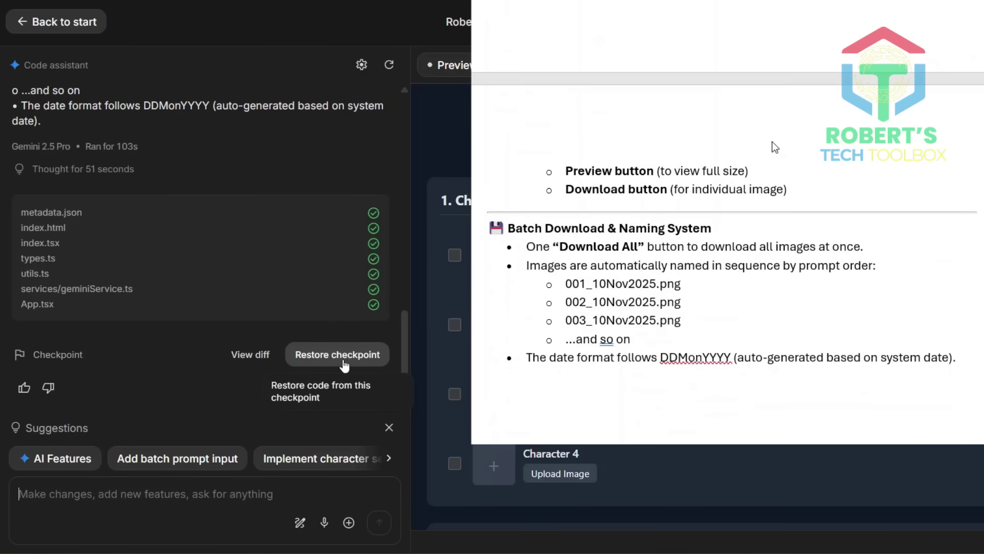
{"action": "scroll", "coordinate": [697, 308], "scroll_direction": "down", "scroll_amount": 3}
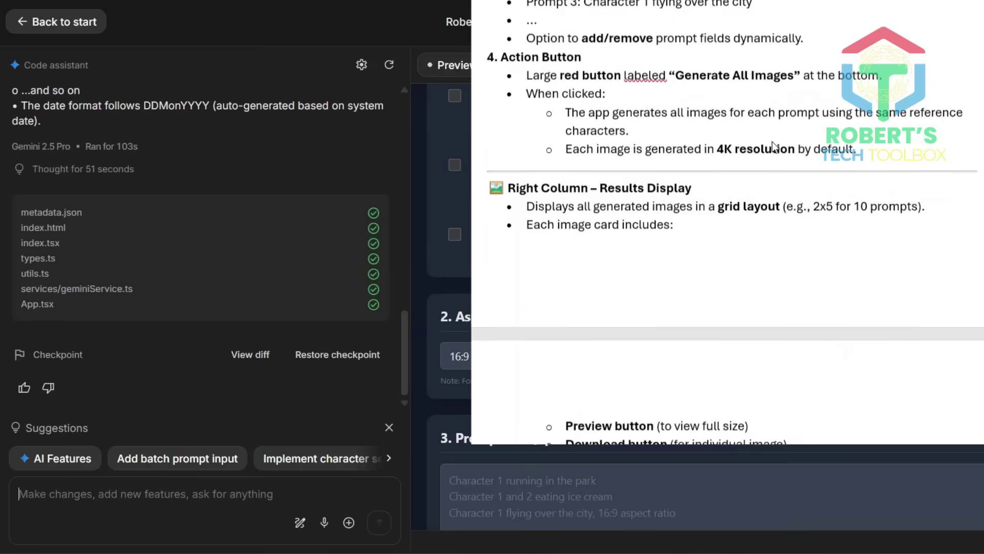
{"action": "scroll", "coordinate": [773, 141], "scroll_direction": "down", "scroll_amount": 3}
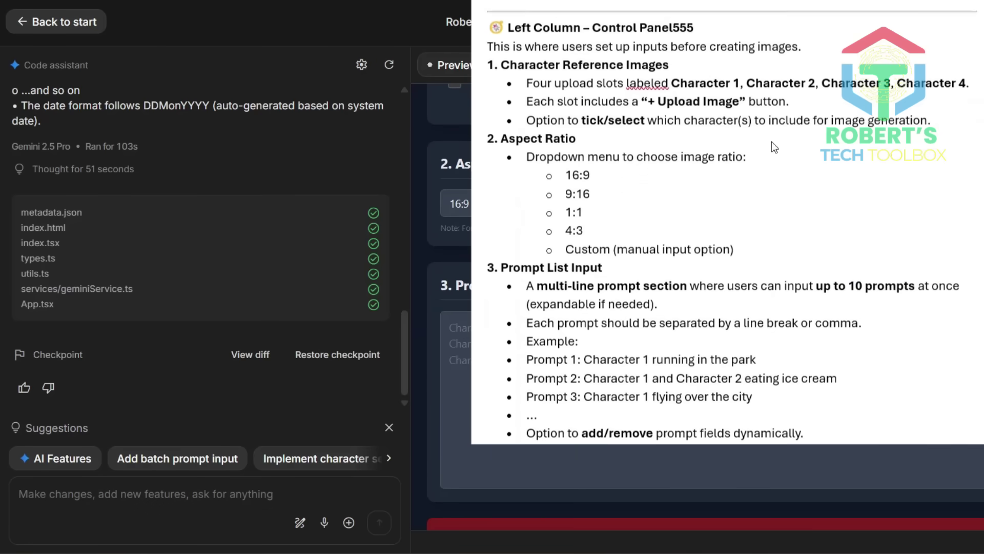
{"action": "scroll", "coordinate": [769, 142], "scroll_direction": "down", "scroll_amount": 5}
{"action": "scroll", "coordinate": [666, 123], "scroll_direction": "up", "scroll_amount": 6}
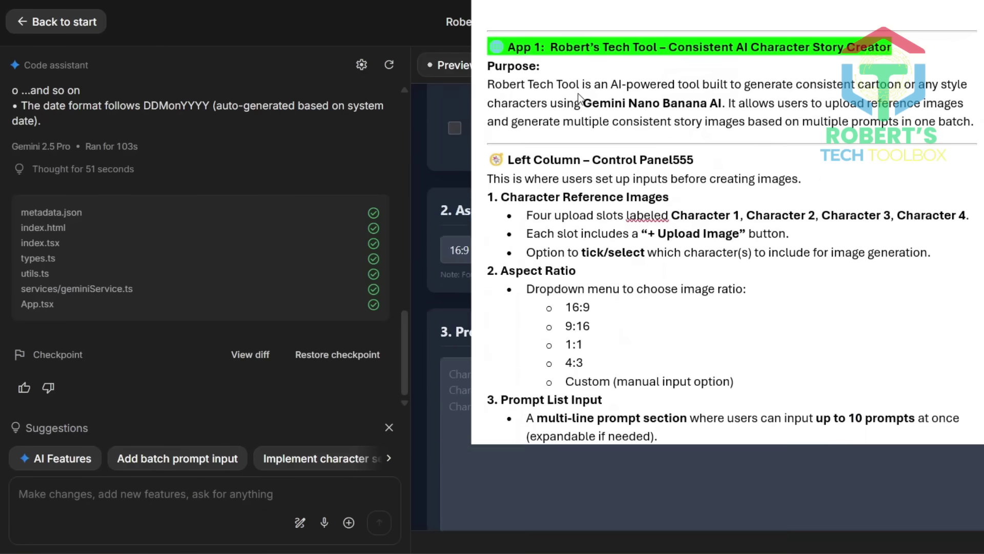
{"action": "scroll", "coordinate": [599, 106], "scroll_direction": "up", "scroll_amount": 5}
{"action": "left_click", "coordinate": [589, 65]}
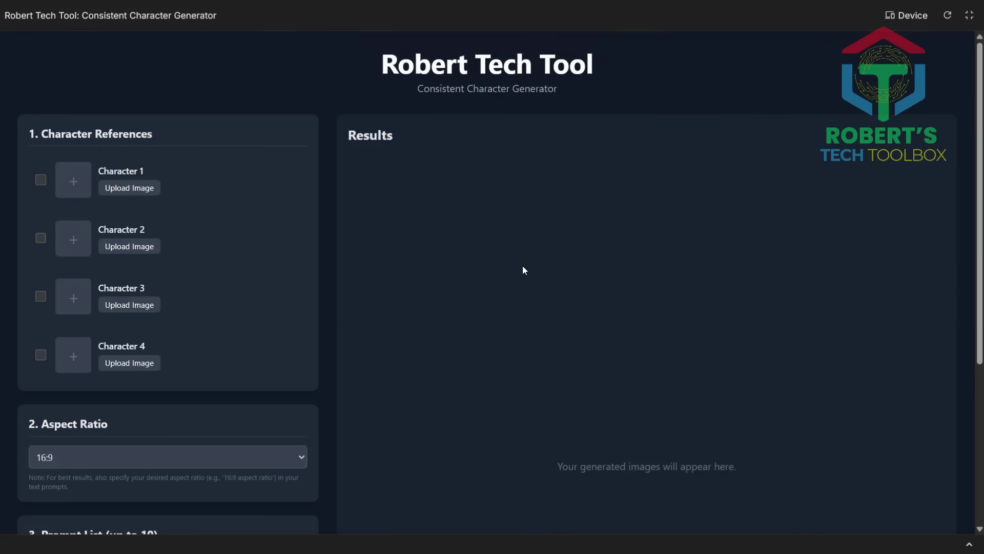
{"action": "scroll", "coordinate": [523, 270], "scroll_direction": "down", "scroll_amount": 3}
{"action": "scroll", "coordinate": [523, 270], "scroll_direction": "down", "scroll_amount": 2}
{"action": "scroll", "coordinate": [525, 271], "scroll_direction": "up", "scroll_amount": 5}
{"action": "left_click", "coordinate": [907, 15]}
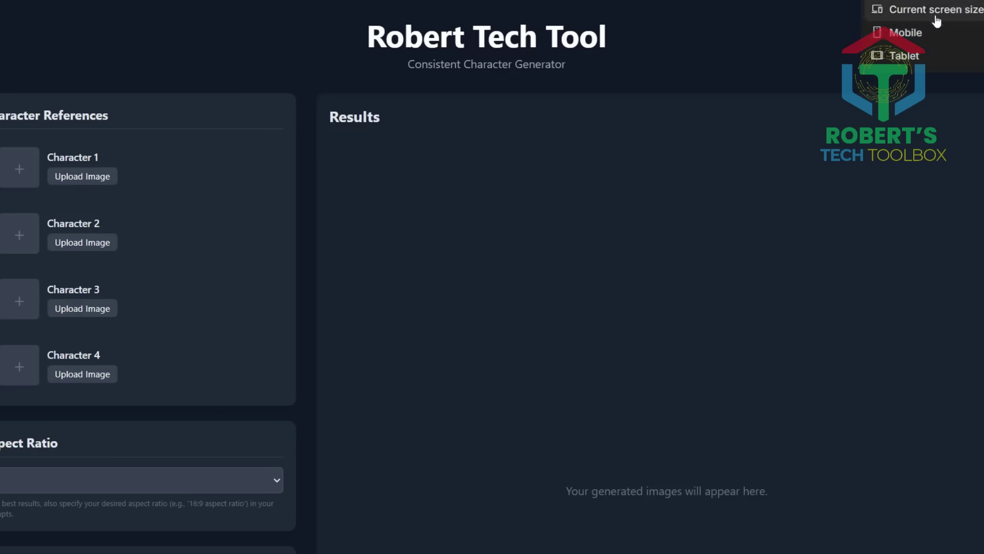
{"action": "left_click", "coordinate": [866, 58]}
{"action": "scroll", "coordinate": [564, 254], "scroll_direction": "down", "scroll_amount": 5}
{"action": "scroll", "coordinate": [574, 248], "scroll_direction": "down", "scroll_amount": 5}
{"action": "scroll", "coordinate": [573, 252], "scroll_direction": "up", "scroll_amount": 10}
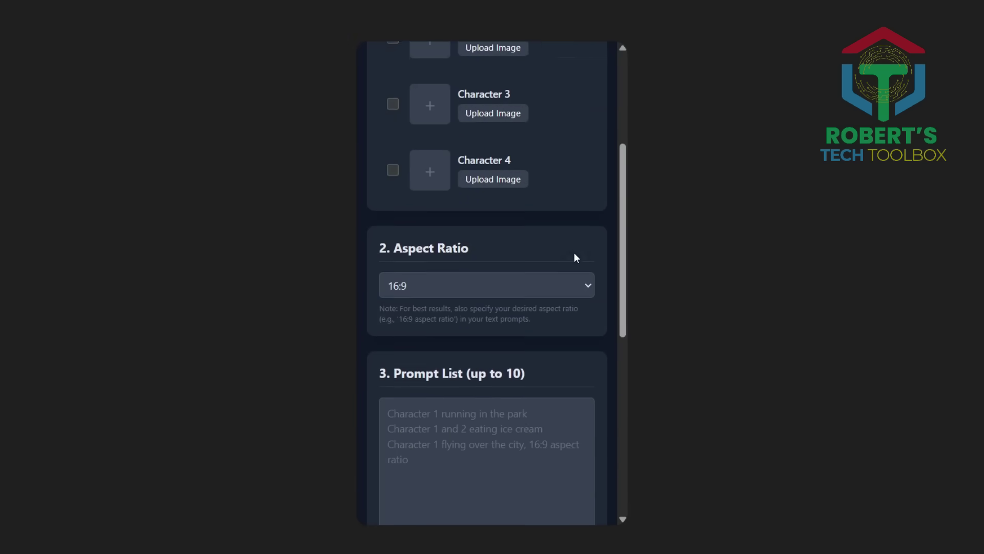
{"action": "left_click", "coordinate": [944, 10]}
{"action": "left_click", "coordinate": [918, 9]}
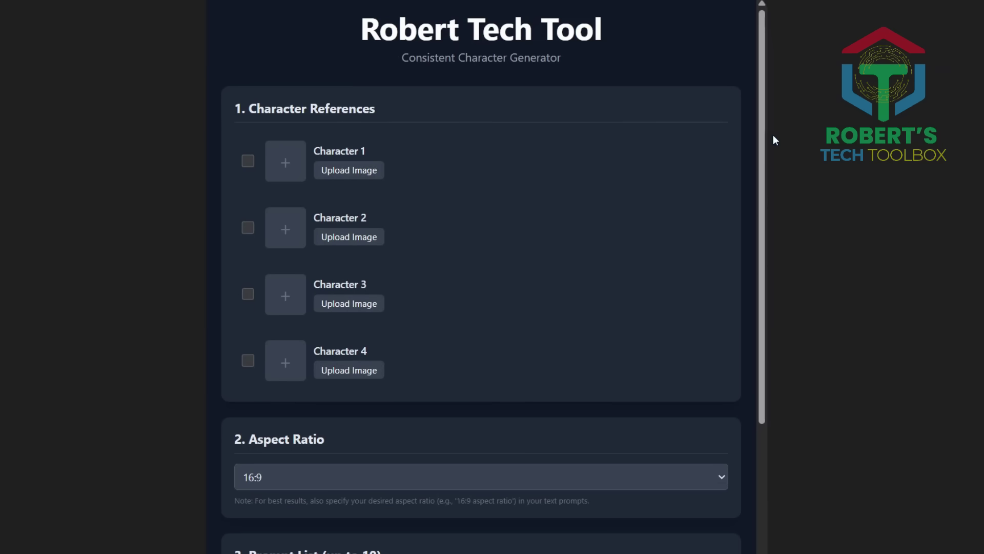
{"action": "scroll", "coordinate": [714, 183], "scroll_direction": "down", "scroll_amount": 8}
{"action": "scroll", "coordinate": [717, 181], "scroll_direction": "down", "scroll_amount": 3}
{"action": "scroll", "coordinate": [728, 187], "scroll_direction": "up", "scroll_amount": 10}
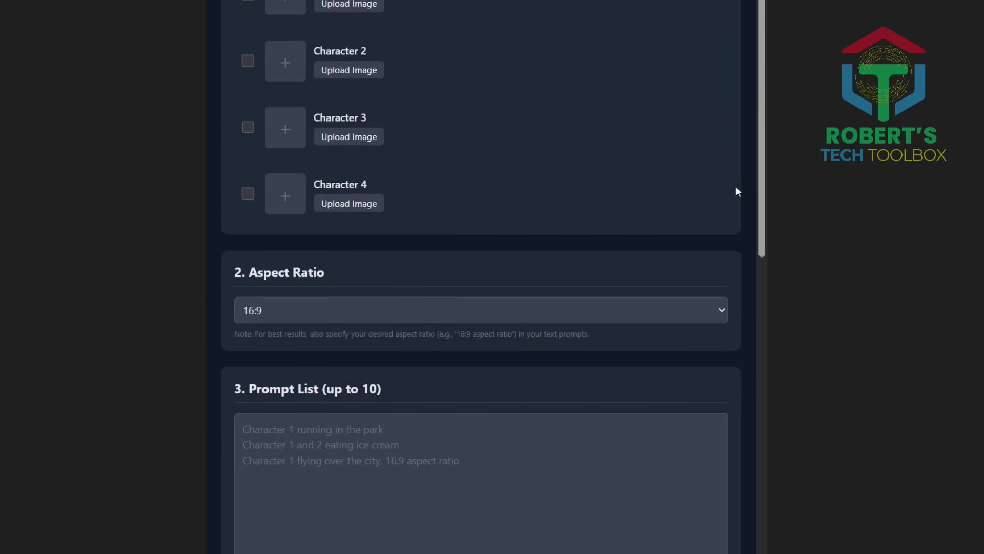
{"action": "left_click", "coordinate": [946, 11]}
{"action": "left_click", "coordinate": [946, 10]}
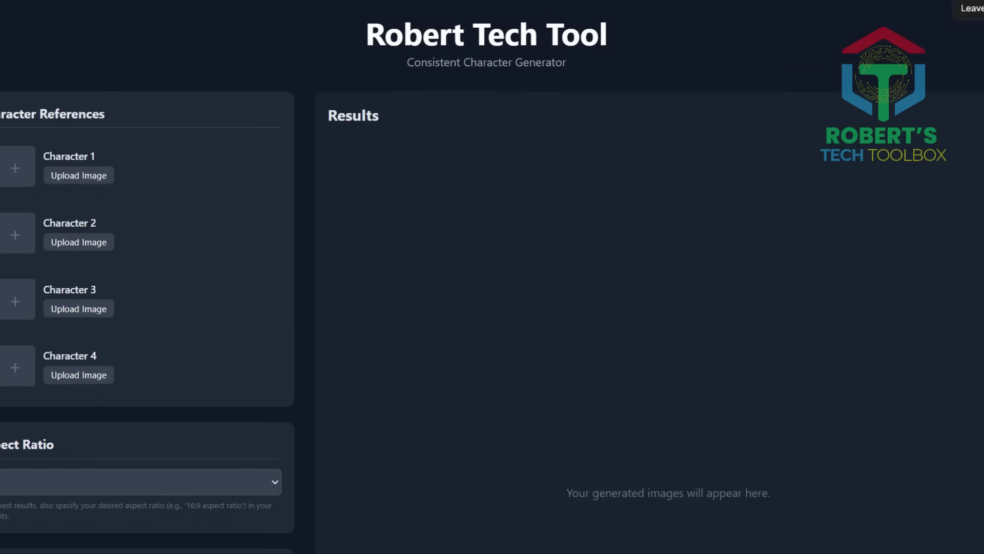
{"action": "key", "text": "Escape"}
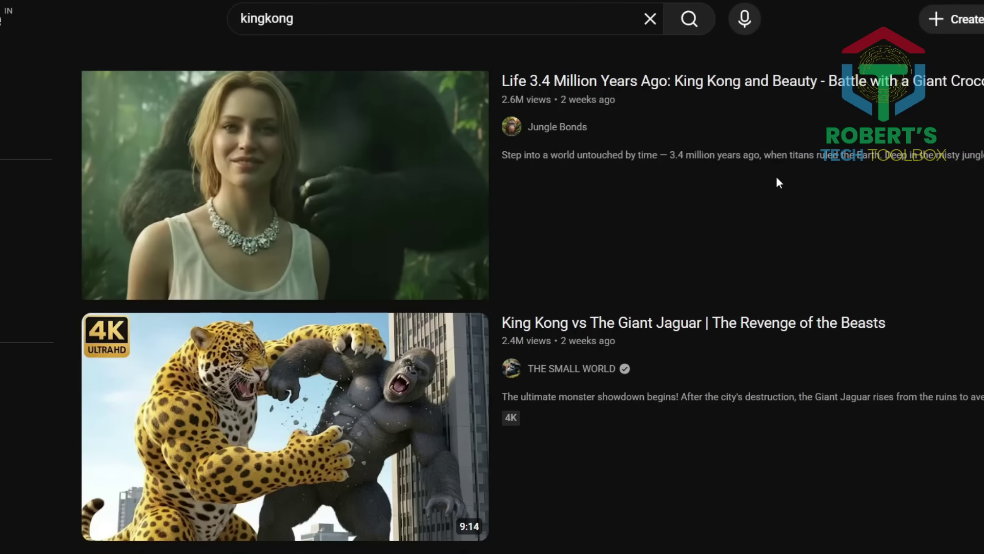
Browse the YouTube kingkong results, then start a Gemini prompt asking for a King Kong movie story
{"action": "scroll", "coordinate": [785, 194], "scroll_direction": "down", "scroll_amount": 5}
{"action": "scroll", "coordinate": [389, 307], "scroll_direction": "down", "scroll_amount": 2}
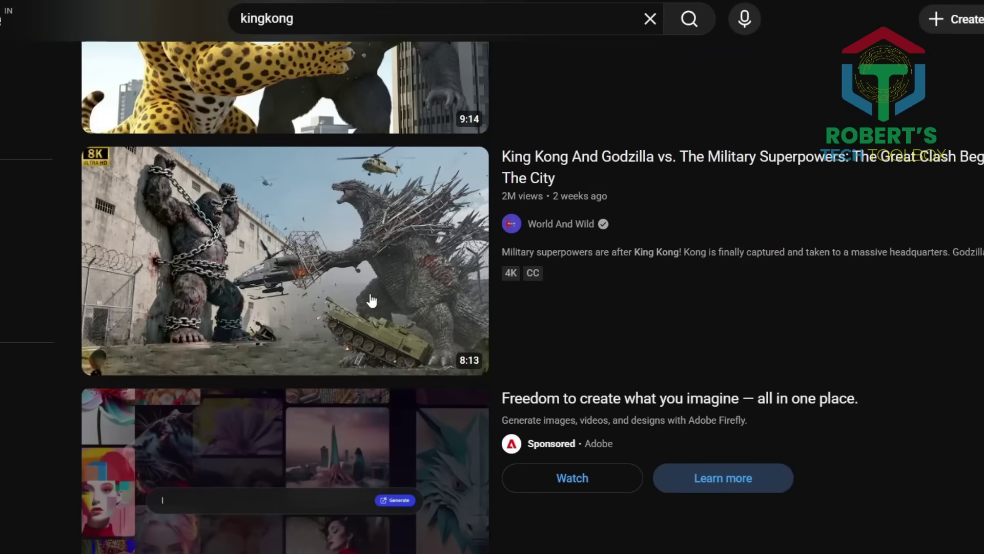
{"action": "scroll", "coordinate": [308, 296], "scroll_direction": "down", "scroll_amount": 15}
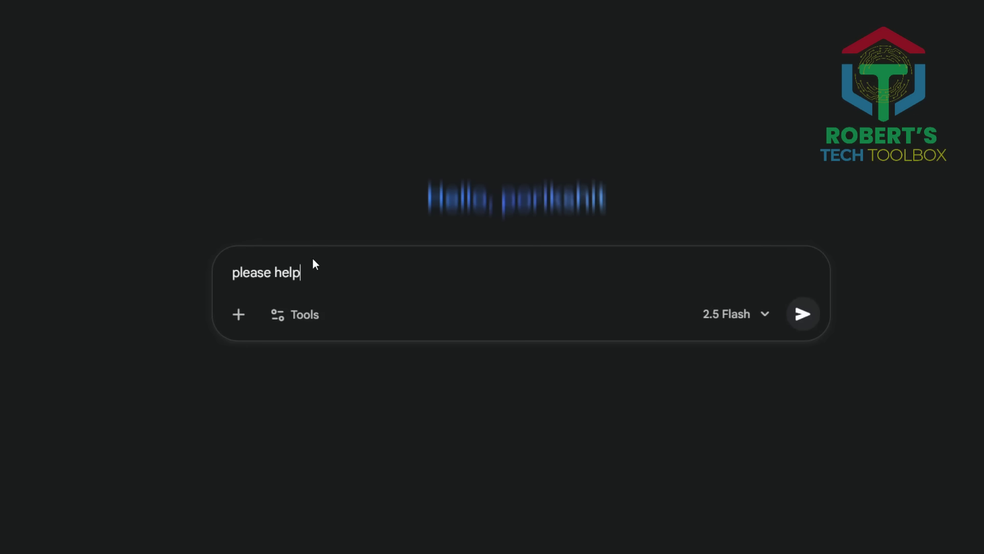
{"action": "type", "text": "me to create a movie story about King Kong"}
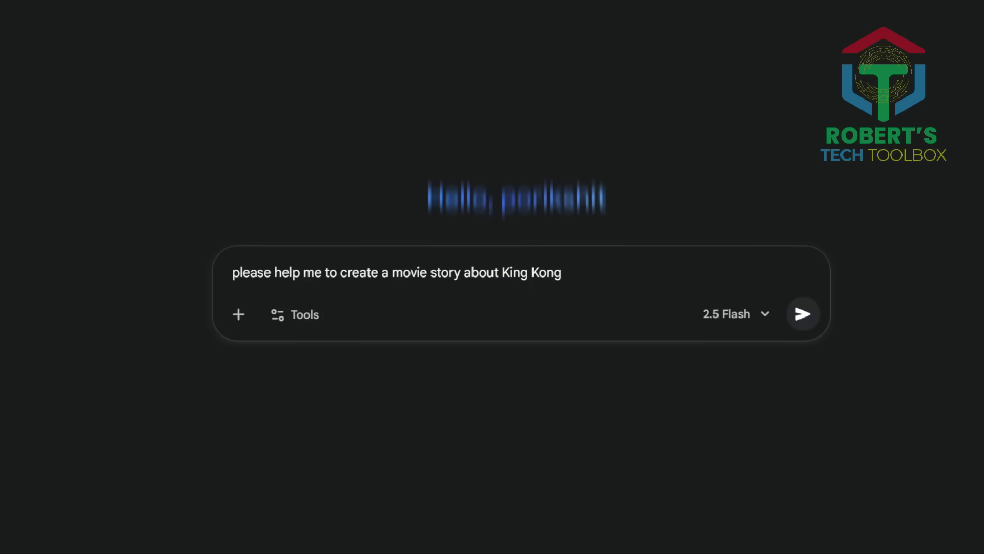
Ask Gemini for 3 character image prompts of the story and download the pilot's image full size
{"action": "type", "text": "please give me 3 character image"}
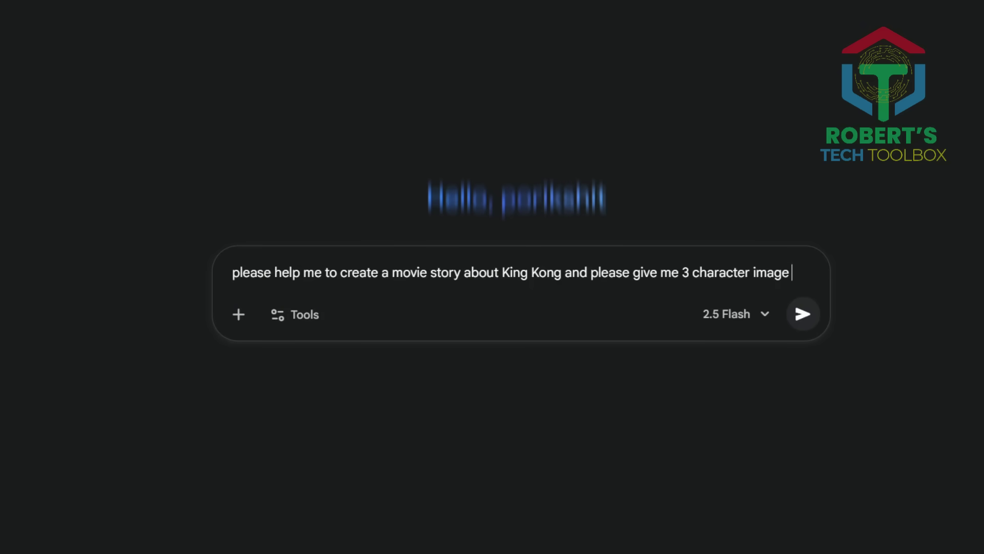
{"action": "type", "text": " prompt of that story"}
{"action": "left_click", "coordinate": [803, 314]}
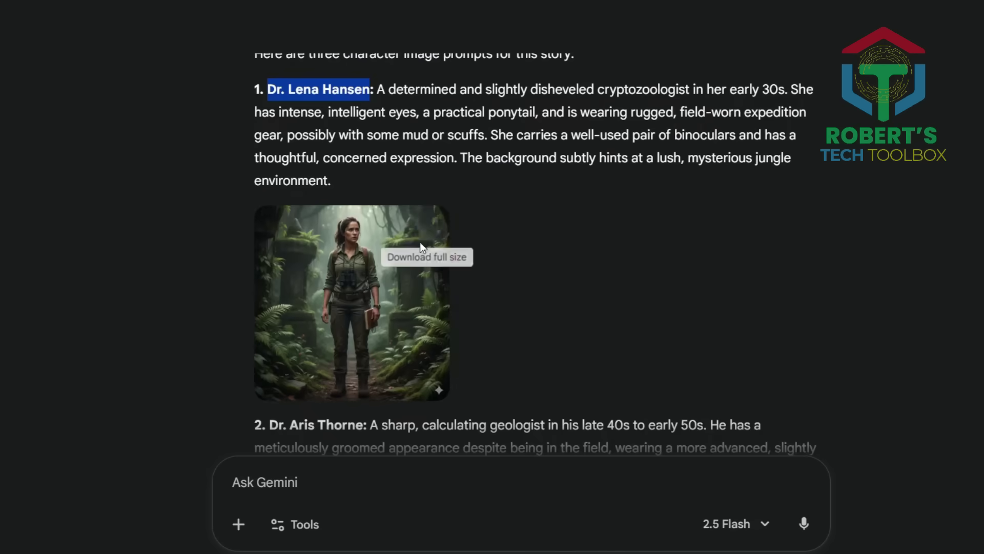
{"action": "left_click", "coordinate": [425, 231]}
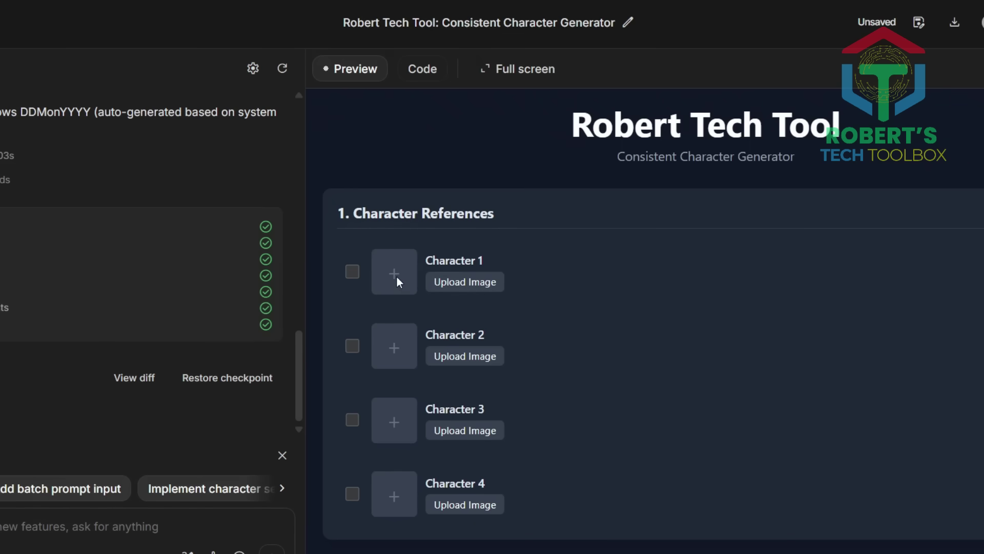
Load the pilot portrait as Character 1 and request names that prompts can reference for consistency
{"action": "left_click", "coordinate": [395, 281]}
{"action": "double_click", "coordinate": [93, 127]}
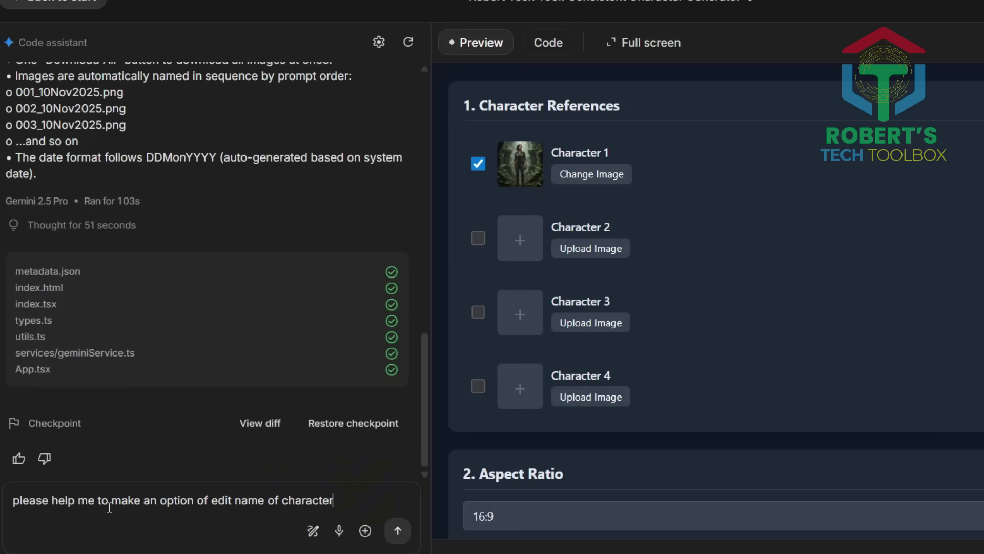
{"action": "type", "text": ", also make sure it can align with prompt that include these name to make a consistence character"}
{"action": "key", "text": "Return"}
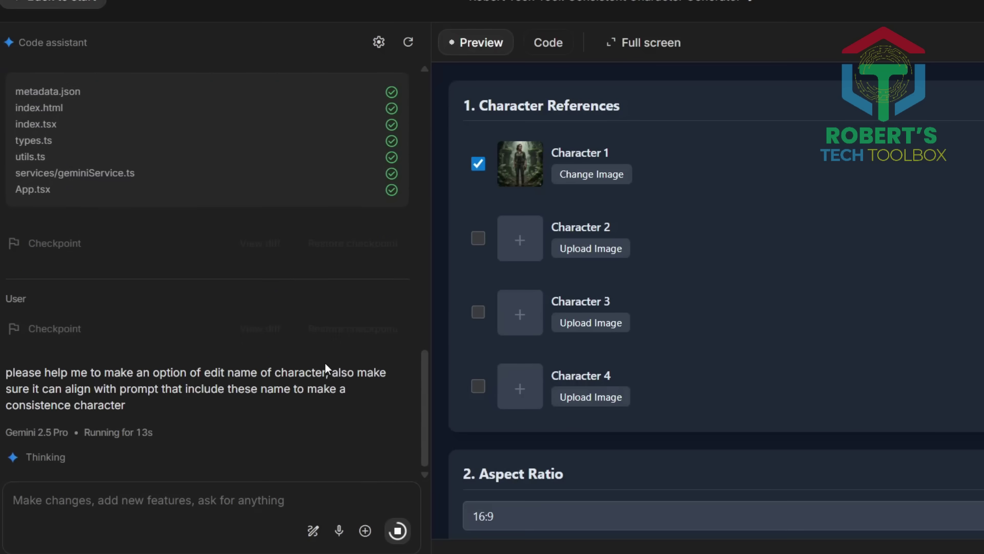
{"action": "scroll", "coordinate": [595, 385], "scroll_direction": "down", "scroll_amount": 5}
{"action": "scroll", "coordinate": [597, 380], "scroll_direction": "down", "scroll_amount": 3}
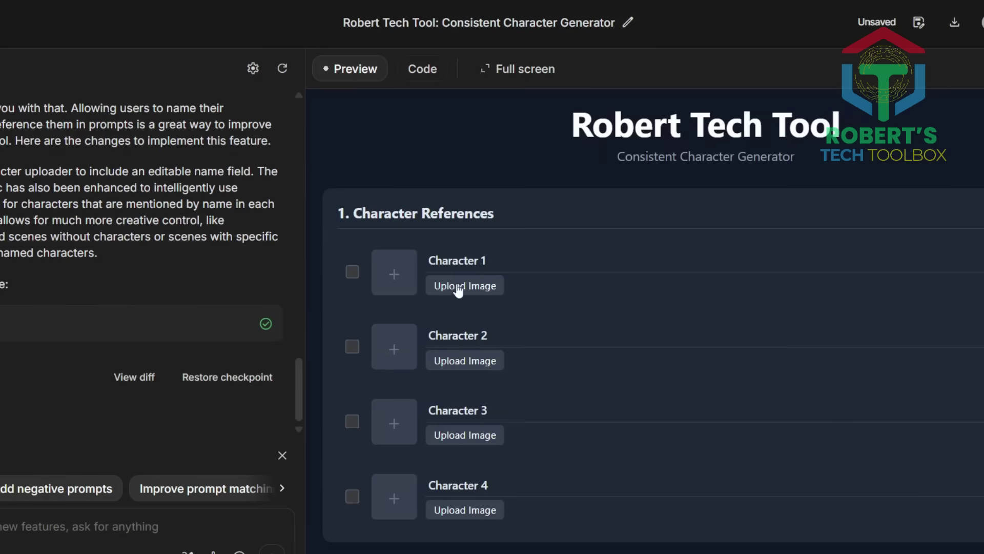
Name the characters Dr. Lena Hansen, Dr. Aris Thorne and Jax and add their reference images
{"action": "left_click", "coordinate": [463, 260]}
{"action": "left_click", "coordinate": [471, 332]}
{"action": "scroll", "coordinate": [500, 396], "scroll_direction": "down", "scroll_amount": 1}
{"action": "scroll", "coordinate": [495, 255], "scroll_direction": "up", "scroll_amount": 1}
{"action": "left_click_drag", "start_coordinate": [493, 260], "coordinate": [434, 260]}
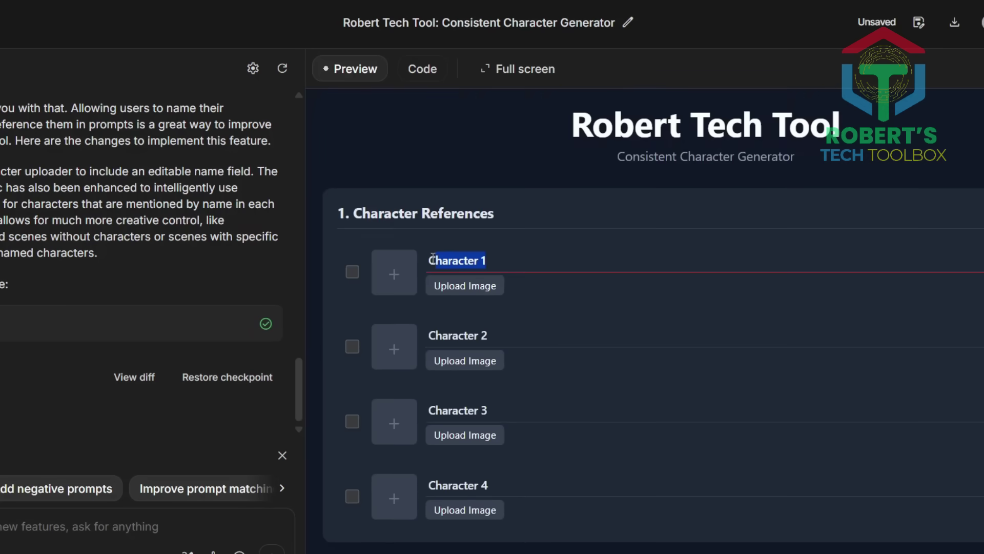
{"action": "type", "text": "g"}
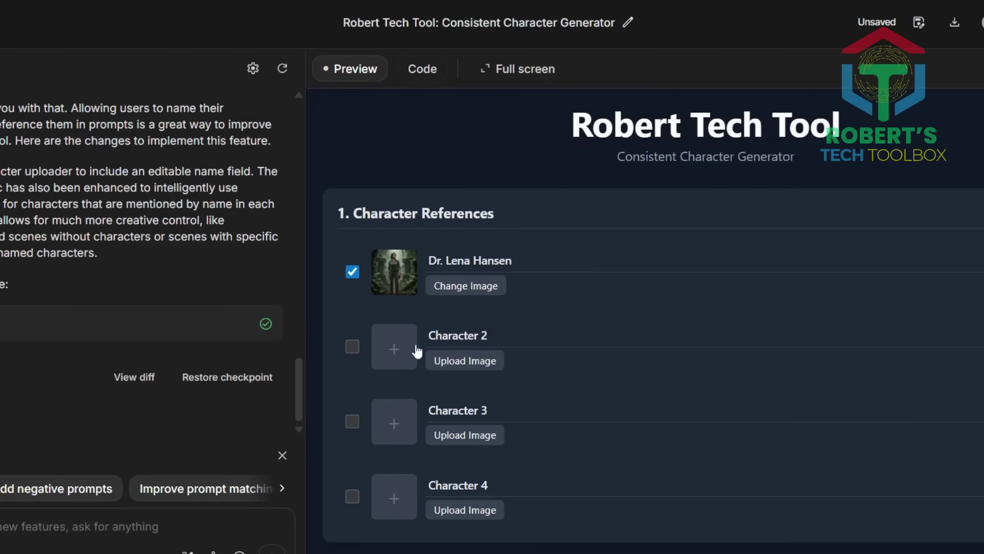
{"action": "left_click", "coordinate": [404, 349]}
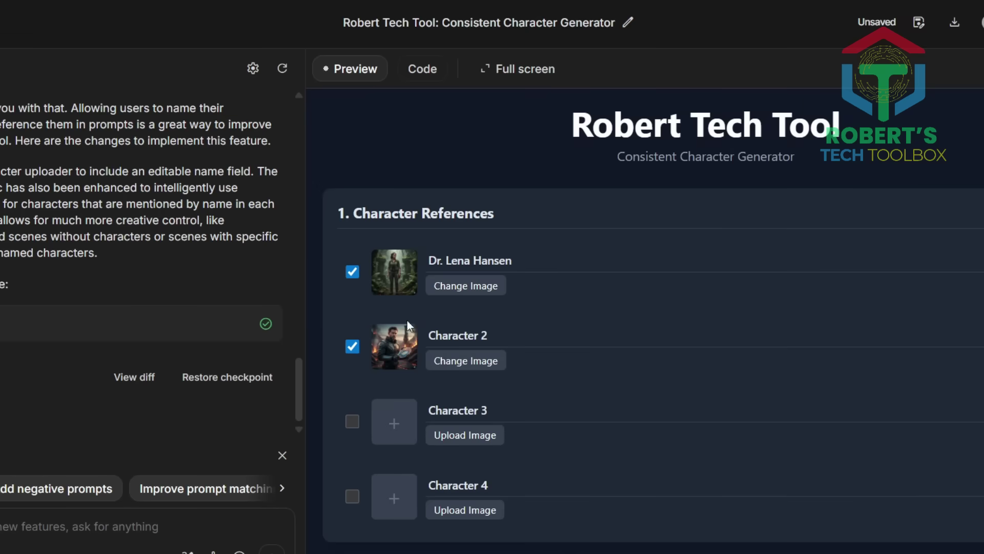
{"action": "type", "text": "Dr. Aris Thorne"}
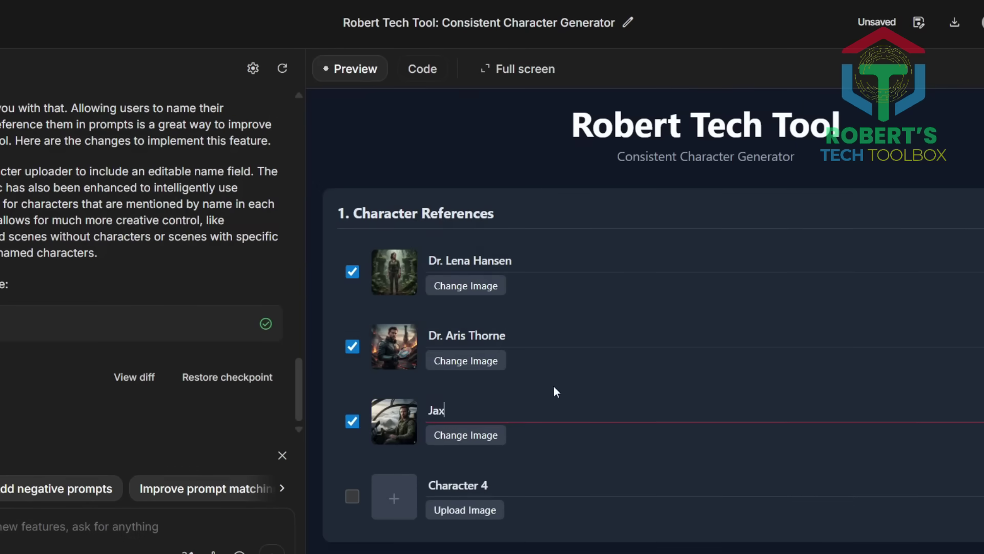
{"action": "scroll", "coordinate": [517, 386], "scroll_direction": "down", "scroll_amount": 6}
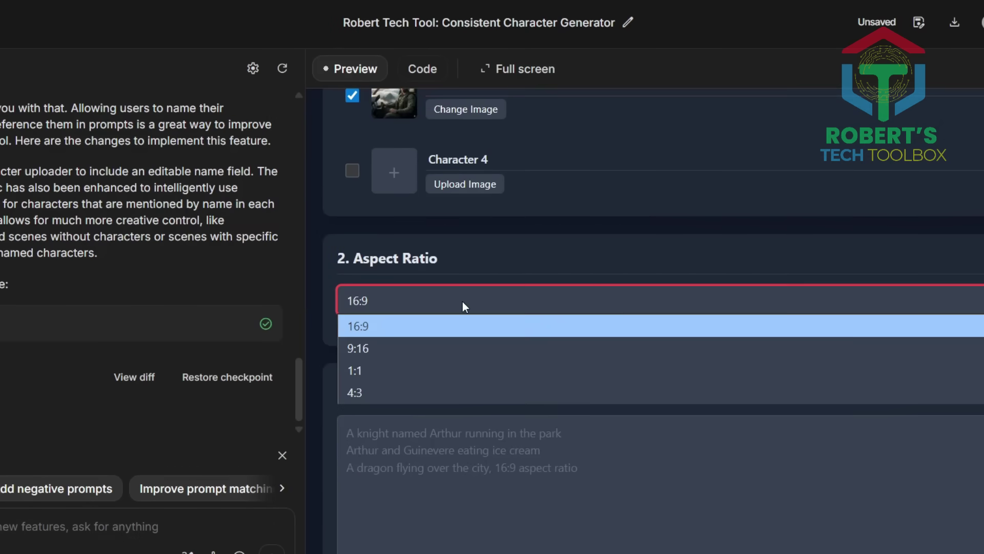
Try 9:16, 1:1 and 4:3 aspect ratios, settle on 16:9, and begin asking Gemini for 10 prompts
{"action": "left_click", "coordinate": [424, 346]}
{"action": "left_click", "coordinate": [427, 307]}
{"action": "left_click", "coordinate": [431, 370]}
{"action": "left_click", "coordinate": [428, 306]}
{"action": "left_click", "coordinate": [401, 391]}
{"action": "left_click", "coordinate": [402, 307]}
{"action": "left_click", "coordinate": [405, 325]}
{"action": "scroll", "coordinate": [518, 380], "scroll_direction": "down", "scroll_amount": 3}
{"action": "left_click", "coordinate": [516, 324]}
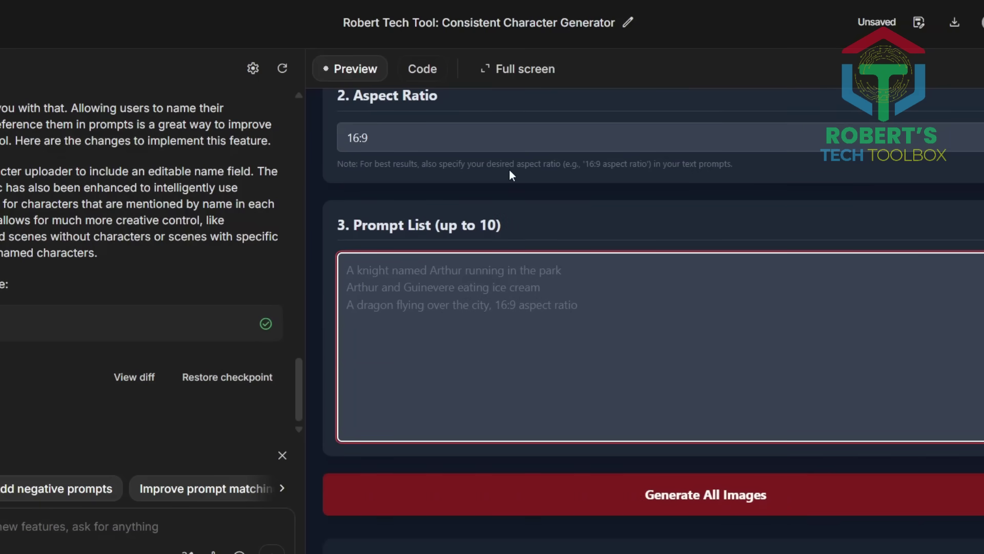
{"action": "type", "text": "great please give me 10"}
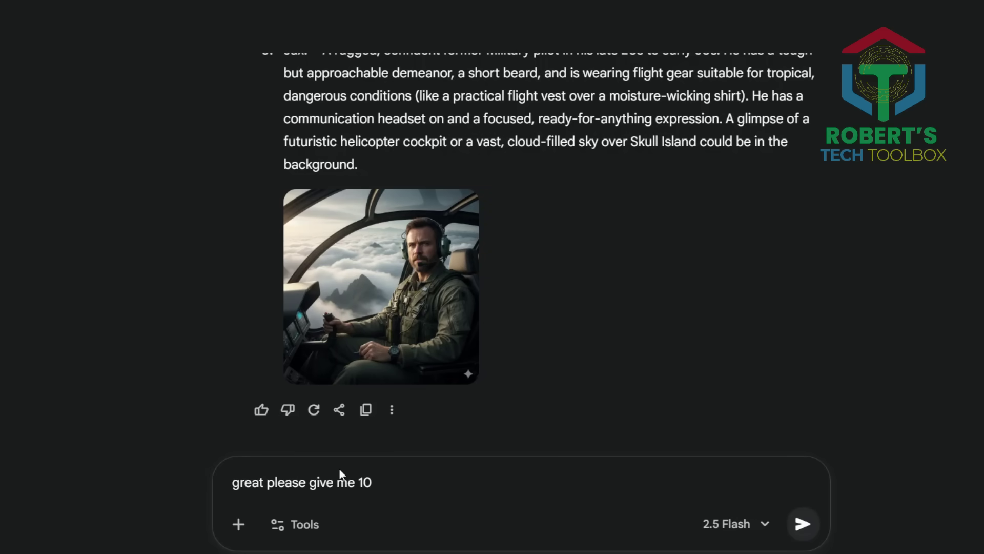
{"action": "type", "text": " image prompt of this story, each prompt"}
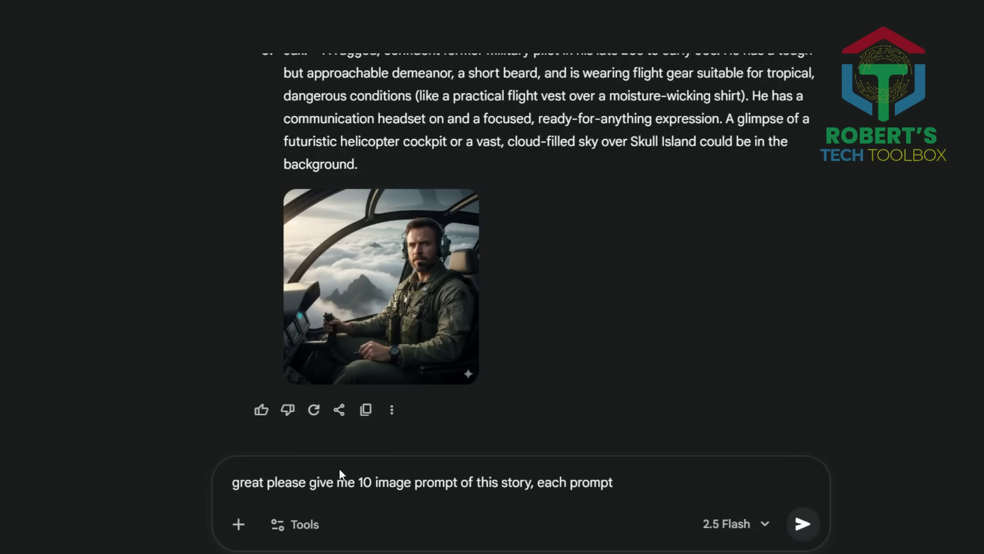
{"action": "type", "text": " should use exactly name of these character"}
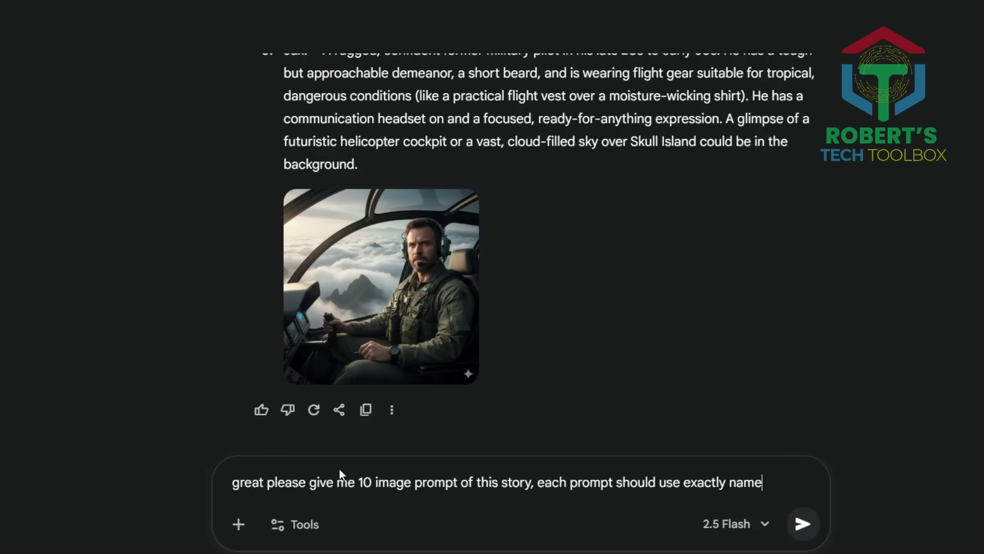
Send the request for 10 image prompts using exact character names and select the returned prompts
{"action": "left_click", "coordinate": [803, 523]}
{"action": "scroll", "coordinate": [659, 360], "scroll_direction": "up", "scroll_amount": 8}
{"action": "left_click_drag", "start_coordinate": [98, 138], "coordinate": [804, 376]}
Copy the ten Skull Island prompts from Gemini and paste them into the Prompt List
{"action": "right_click", "coordinate": [318, 127]}
{"action": "left_click", "coordinate": [386, 135]}
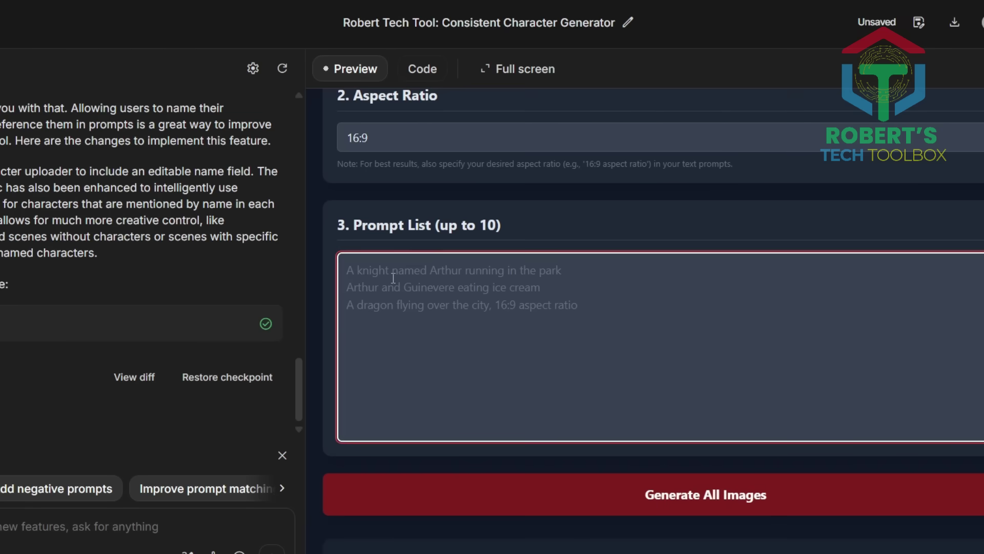
{"action": "key", "text": "ctrl+v"}
{"action": "scroll", "coordinate": [393, 308], "scroll_direction": "up", "scroll_amount": 5}
{"action": "scroll", "coordinate": [541, 314], "scroll_direction": "down", "scroll_amount": 5}
{"action": "scroll", "coordinate": [615, 307], "scroll_direction": "up", "scroll_amount": 2}
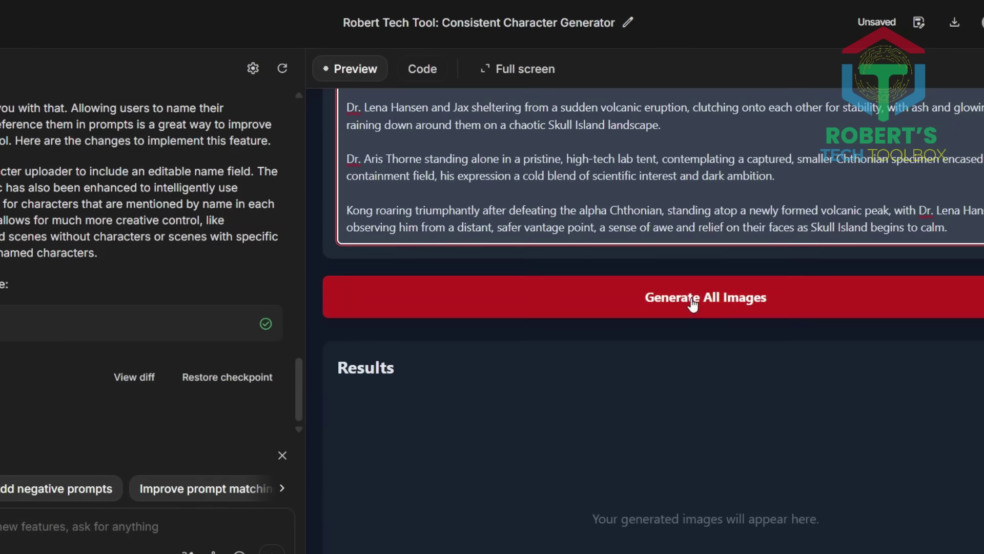
Generate all ten images and review the rendered scenes in Results
{"action": "left_click", "coordinate": [695, 303]}
{"action": "scroll", "coordinate": [727, 341], "scroll_direction": "down", "scroll_amount": 2}
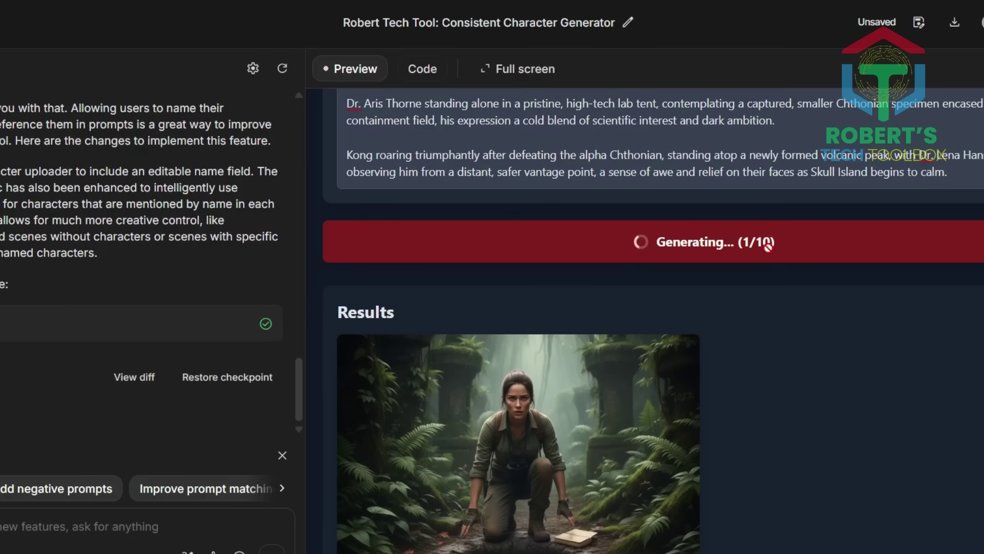
{"action": "scroll", "coordinate": [780, 433], "scroll_direction": "up", "scroll_amount": 3}
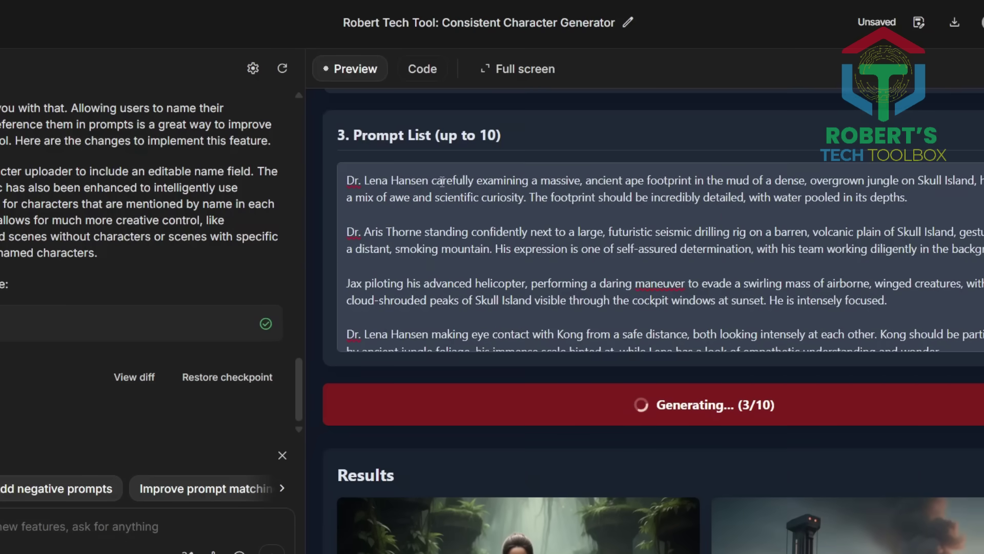
{"action": "scroll", "coordinate": [780, 432], "scroll_direction": "down", "scroll_amount": 10}
{"action": "scroll", "coordinate": [661, 320], "scroll_direction": "down", "scroll_amount": 5}
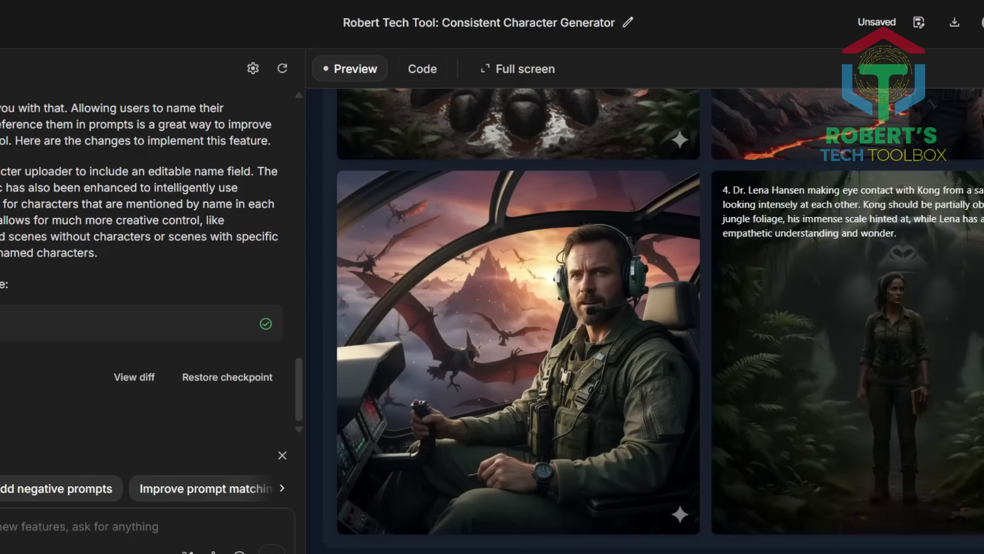
{"action": "scroll", "coordinate": [661, 321], "scroll_direction": "up", "scroll_amount": 5}
{"action": "scroll", "coordinate": [661, 320], "scroll_direction": "down", "scroll_amount": 6}
{"action": "scroll", "coordinate": [660, 321], "scroll_direction": "up", "scroll_amount": 2}
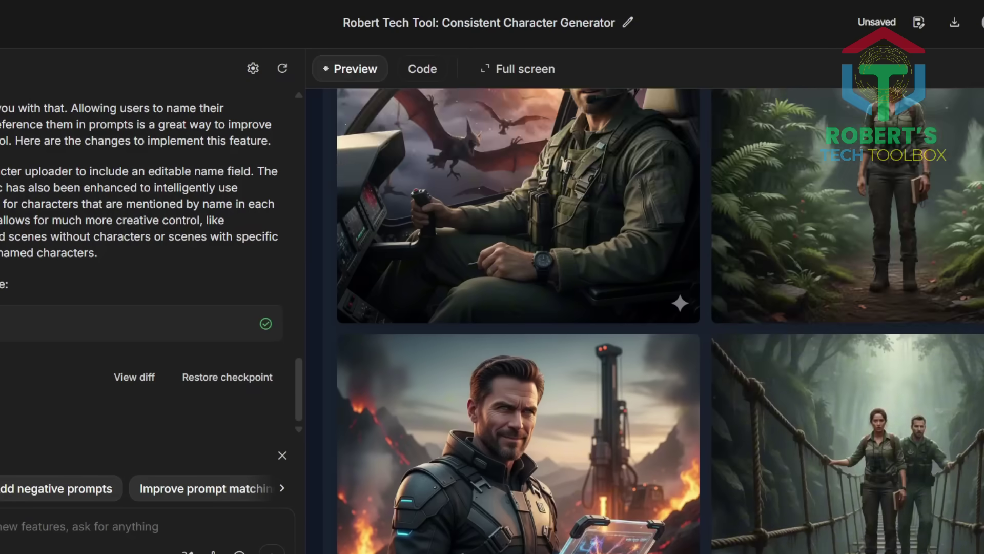
{"action": "scroll", "coordinate": [661, 320], "scroll_direction": "down", "scroll_amount": 8}
{"action": "scroll", "coordinate": [941, 437], "scroll_direction": "up", "scroll_amount": 10}
{"action": "scroll", "coordinate": [941, 437], "scroll_direction": "down", "scroll_amount": 10}
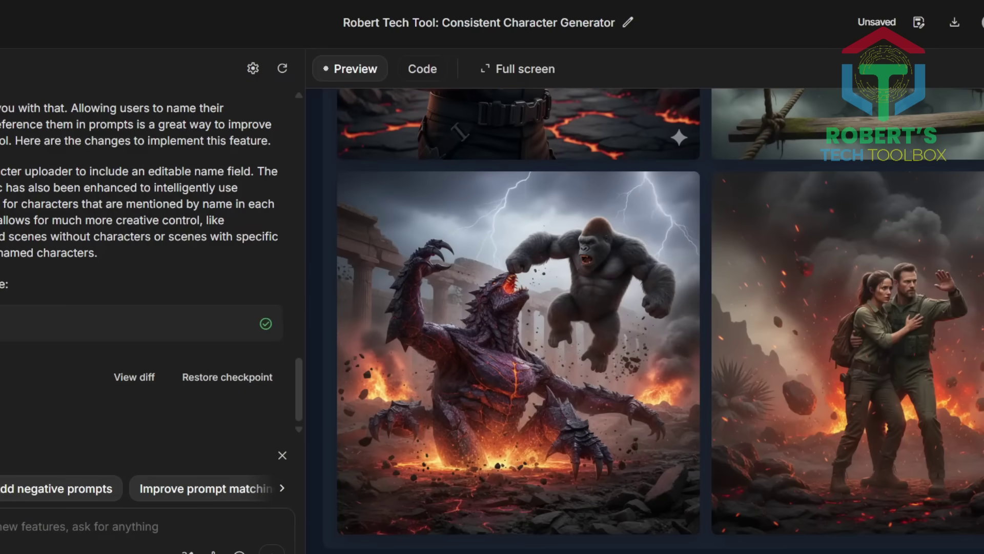
{"action": "scroll", "coordinate": [941, 438], "scroll_direction": "down", "scroll_amount": 4}
{"action": "scroll", "coordinate": [903, 359], "scroll_direction": "up", "scroll_amount": 4}
{"action": "scroll", "coordinate": [903, 349], "scroll_direction": "down", "scroll_amount": 4}
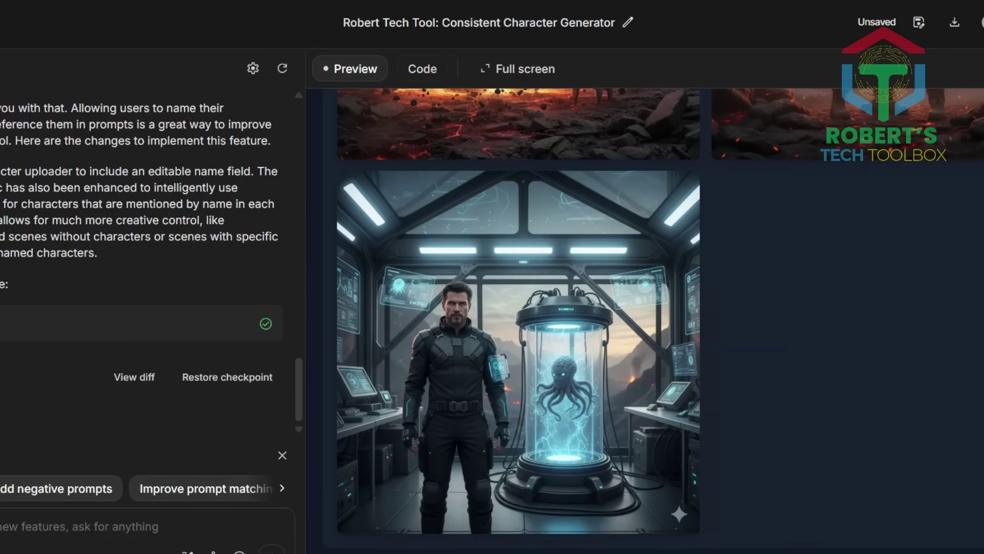
{"action": "scroll", "coordinate": [809, 401], "scroll_direction": "up", "scroll_amount": 12}
{"action": "scroll", "coordinate": [809, 402], "scroll_direction": "up", "scroll_amount": 5}
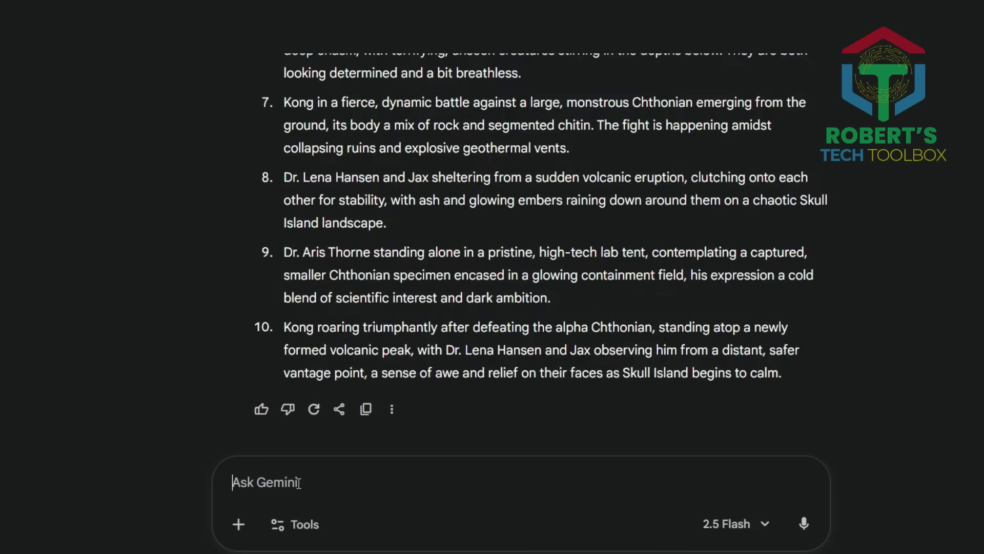
Ask Gemini for a cat-and-dog story with the same character list and image prompts
{"action": "type", "text": "excellent, please give me another story about cat and dog, please do the same list all character prompt and 10 image prompt for that story"}
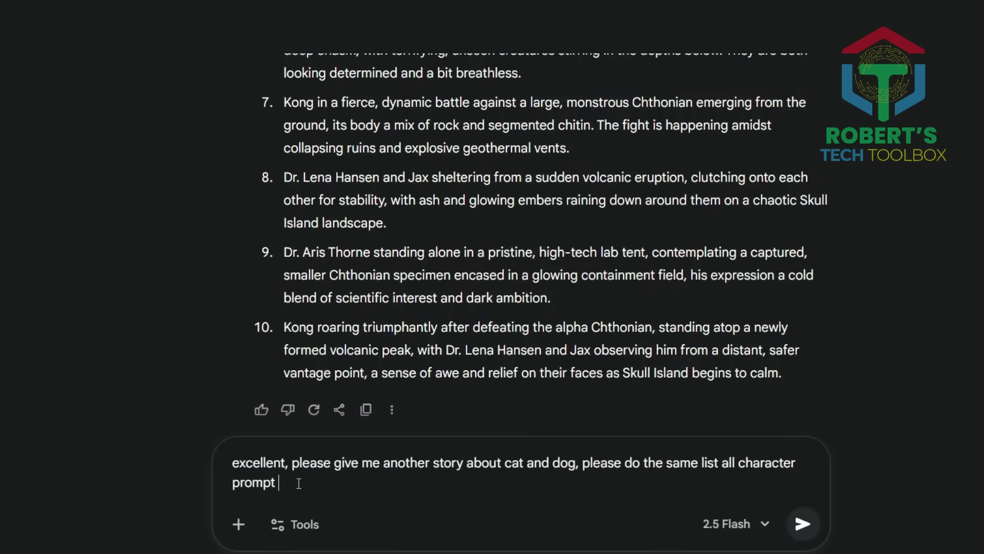
{"action": "key", "text": "Return"}
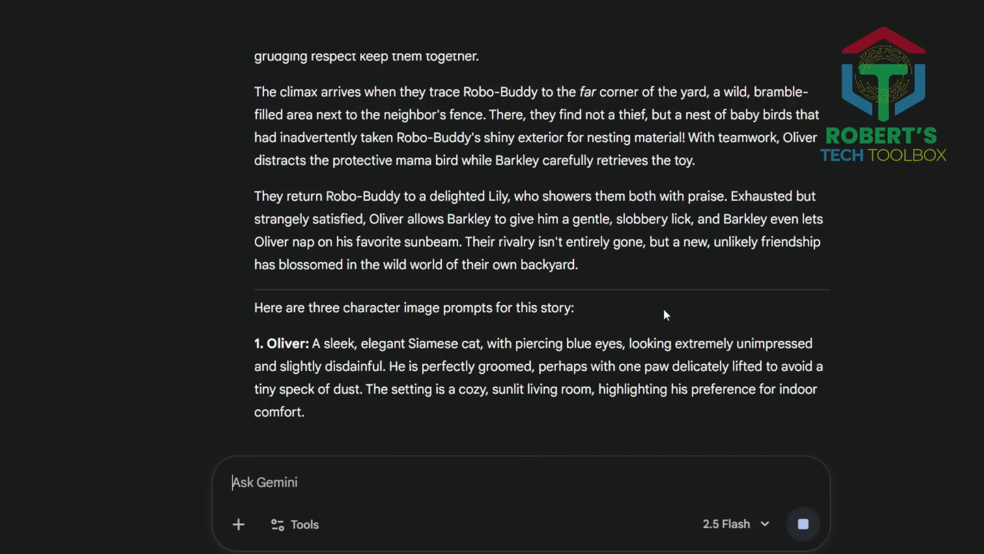
{"action": "scroll", "coordinate": [520, 321], "scroll_direction": "up", "scroll_amount": 10}
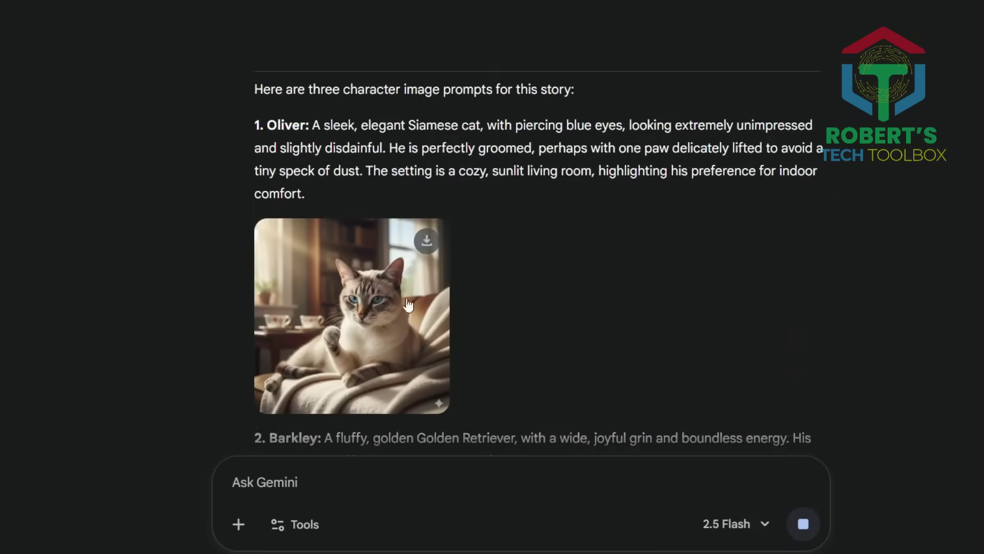
Save the Oliver, Barkley and Lily character images, naming each file after its character
{"action": "double_click", "coordinate": [287, 88]}
{"action": "left_click", "coordinate": [431, 207]}
{"action": "left_click", "coordinate": [348, 283]}
{"action": "scroll", "coordinate": [521, 321], "scroll_direction": "down", "scroll_amount": 4}
{"action": "double_click", "coordinate": [293, 157]}
{"action": "right_click", "coordinate": [281, 164]}
{"action": "left_click", "coordinate": [306, 177]}
{"action": "left_click", "coordinate": [427, 273]}
{"action": "scroll", "coordinate": [409, 238], "scroll_direction": "down", "scroll_amount": 5}
{"action": "double_click", "coordinate": [280, 95]}
Paste and send the request for ten image prompts using the characters' exact names
{"action": "left_click", "coordinate": [352, 478]}
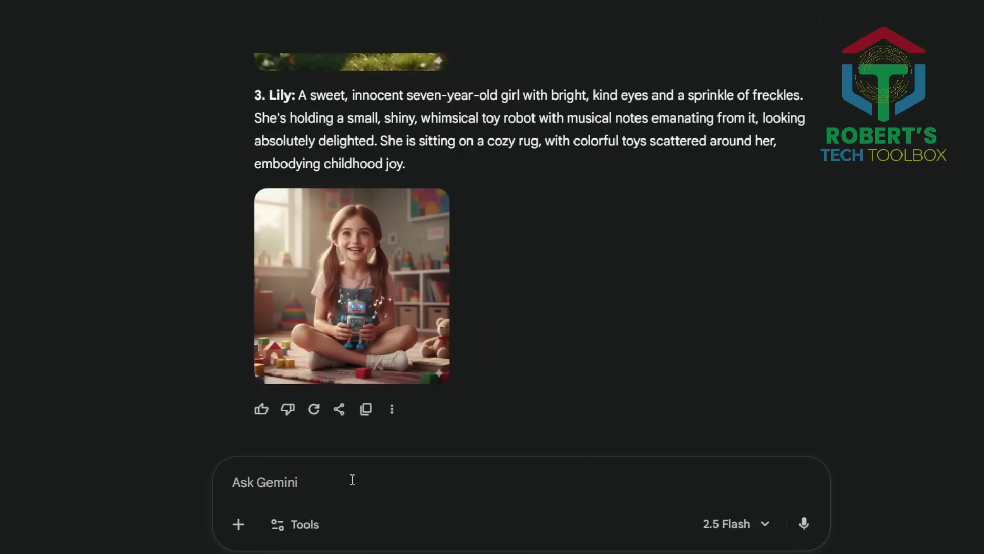
{"action": "key", "text": "ctrl+v"}
{"action": "key", "text": "Return"}
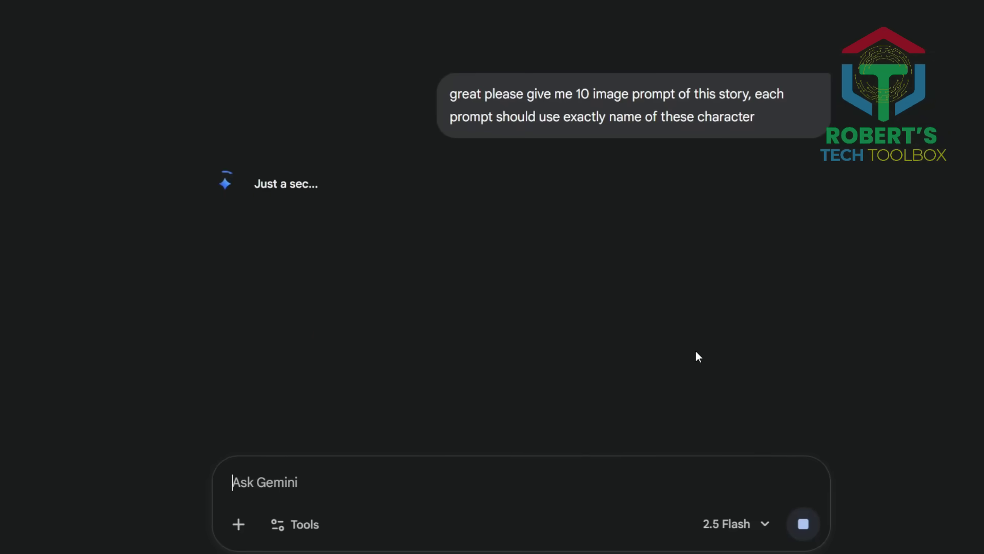
{"action": "left_click_drag", "start_coordinate": [367, 377], "coordinate": [180, 233]}
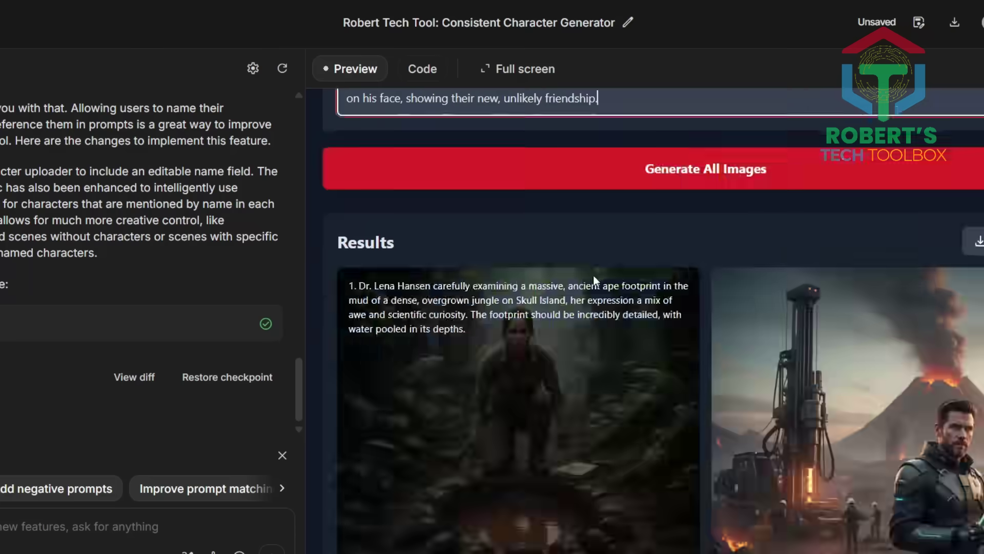
Generate the cat-and-dog scene images and download the results to the computer
{"action": "scroll", "coordinate": [595, 281], "scroll_direction": "up", "scroll_amount": 2}
{"action": "left_click", "coordinate": [672, 251]}
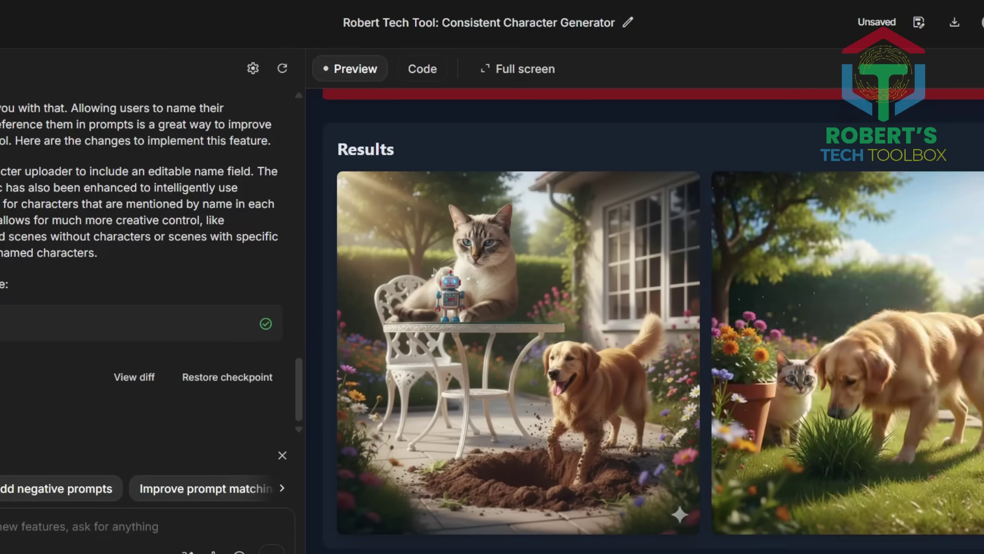
{"action": "scroll", "coordinate": [935, 532], "scroll_direction": "down", "scroll_amount": 6}
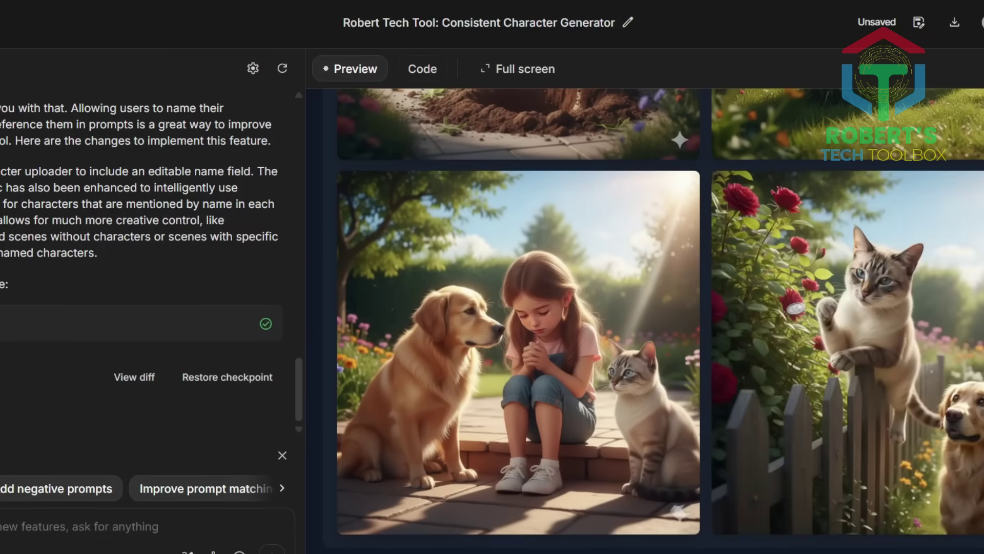
{"action": "scroll", "coordinate": [936, 531], "scroll_direction": "down", "scroll_amount": 6}
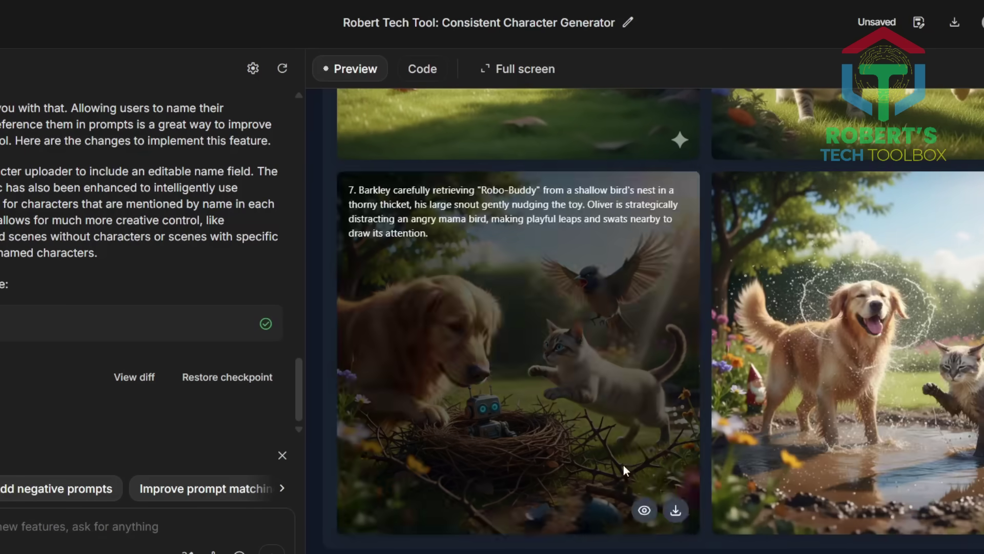
{"action": "scroll", "coordinate": [945, 485], "scroll_direction": "up", "scroll_amount": 10}
{"action": "scroll", "coordinate": [751, 529], "scroll_direction": "down", "scroll_amount": 10}
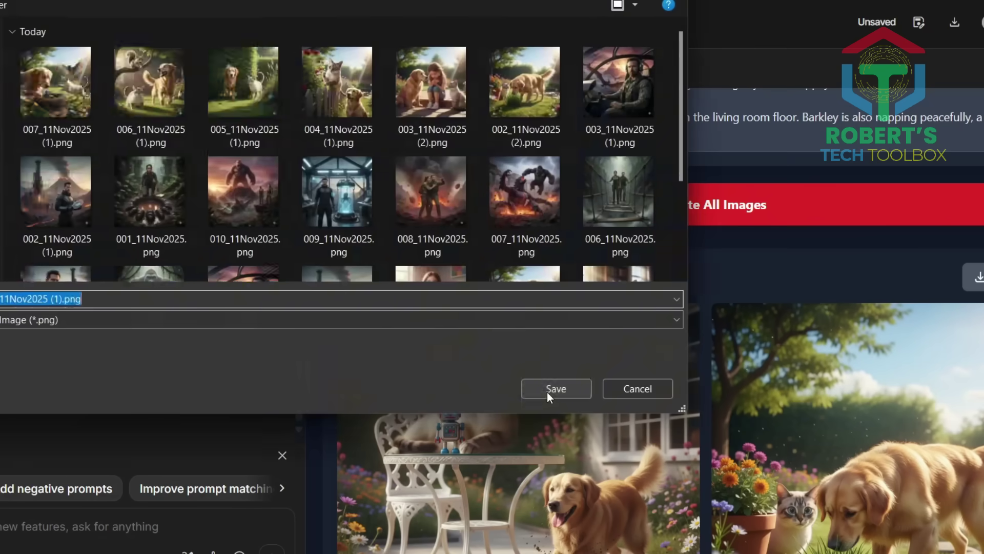
{"action": "left_click", "coordinate": [549, 394]}
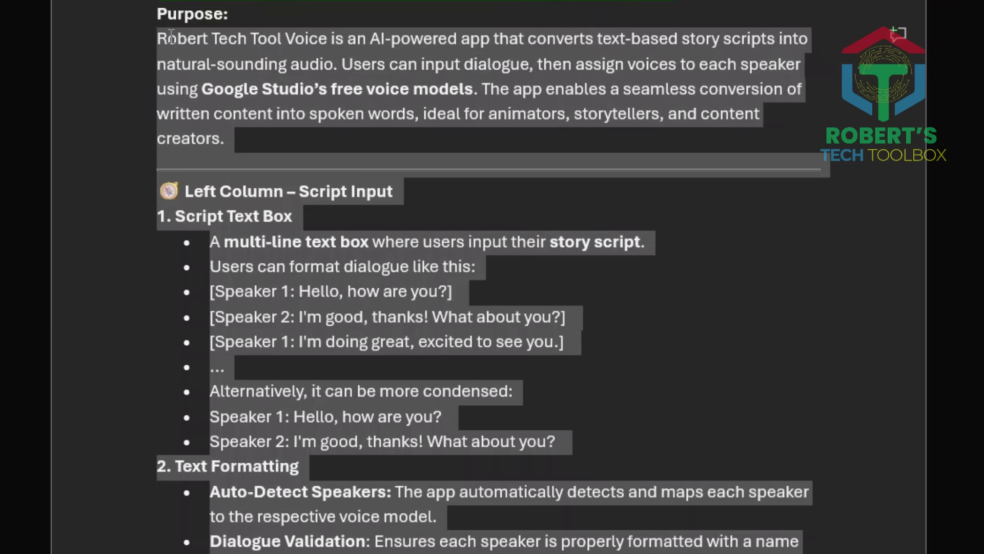
Copy the Voice app specification into the Build page's idea box and build the app
{"action": "right_click", "coordinate": [253, 71]}
{"action": "left_click", "coordinate": [294, 171]}
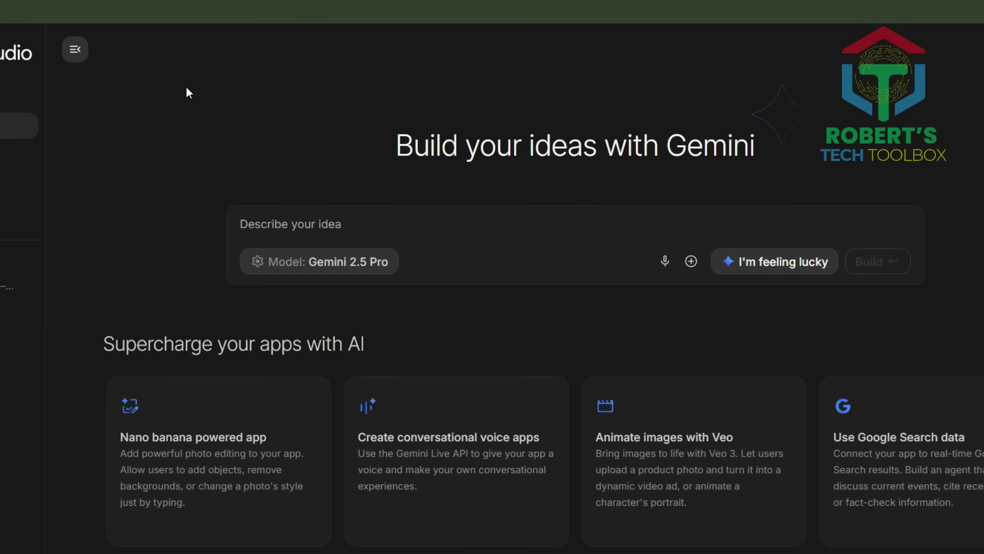
{"action": "key", "text": "ctrl+v"}
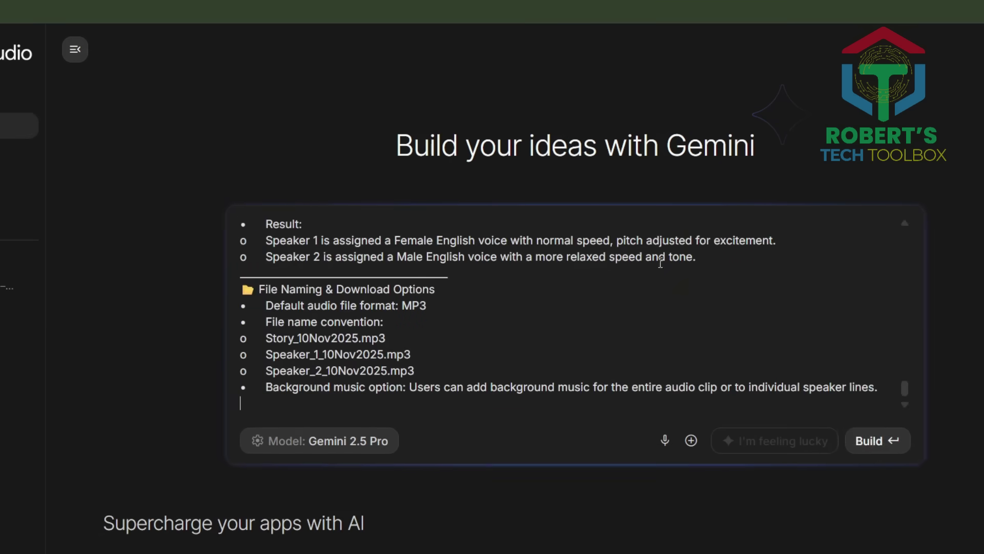
{"action": "left_click", "coordinate": [874, 439]}
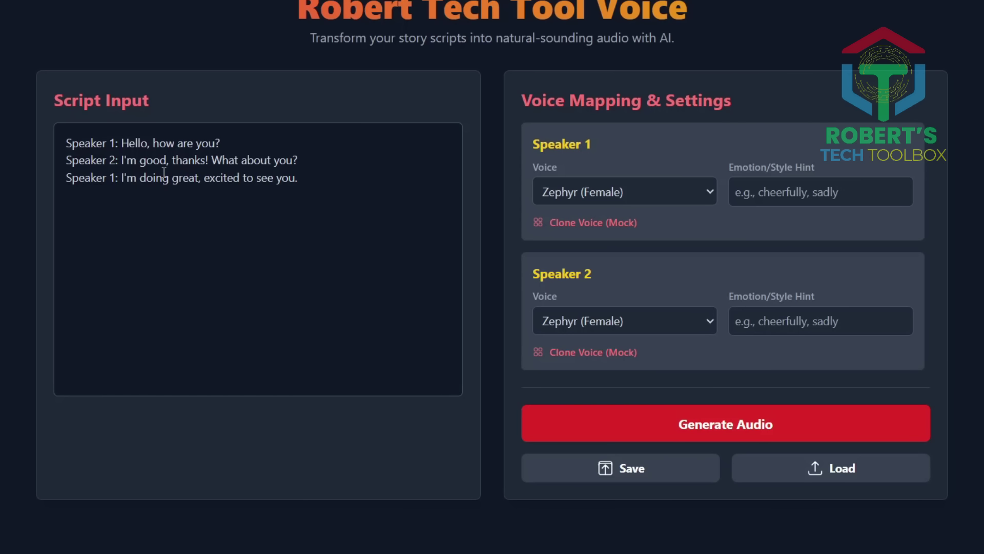
Preview the Voice app in Mobile and Tablet layouts, then focus the Script Input box
{"action": "left_click", "coordinate": [956, 5]}
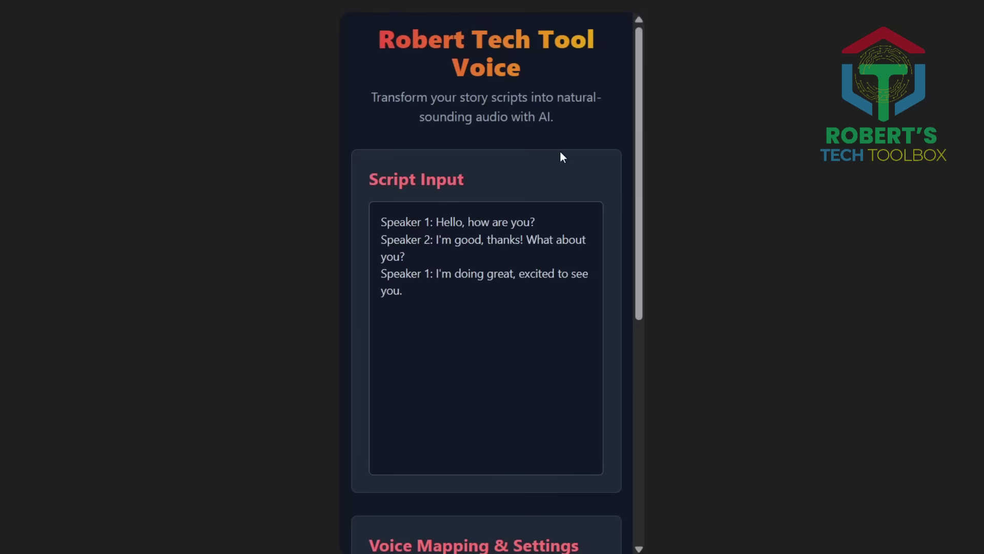
{"action": "scroll", "coordinate": [614, 201], "scroll_direction": "down", "scroll_amount": 5}
{"action": "scroll", "coordinate": [622, 205], "scroll_direction": "up", "scroll_amount": 5}
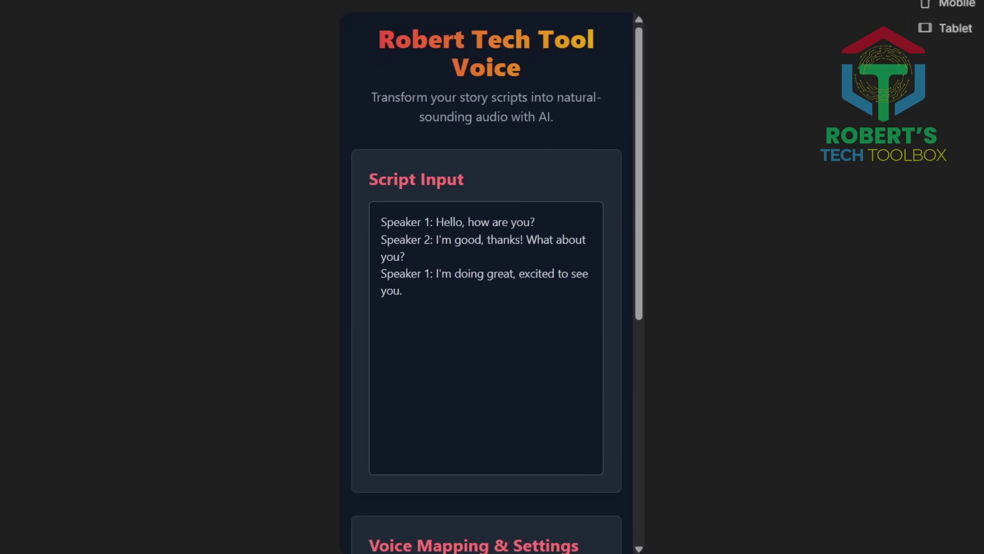
{"action": "left_click", "coordinate": [949, 27]}
{"action": "scroll", "coordinate": [650, 70], "scroll_direction": "down", "scroll_amount": 5}
{"action": "scroll", "coordinate": [732, 132], "scroll_direction": "up", "scroll_amount": 5}
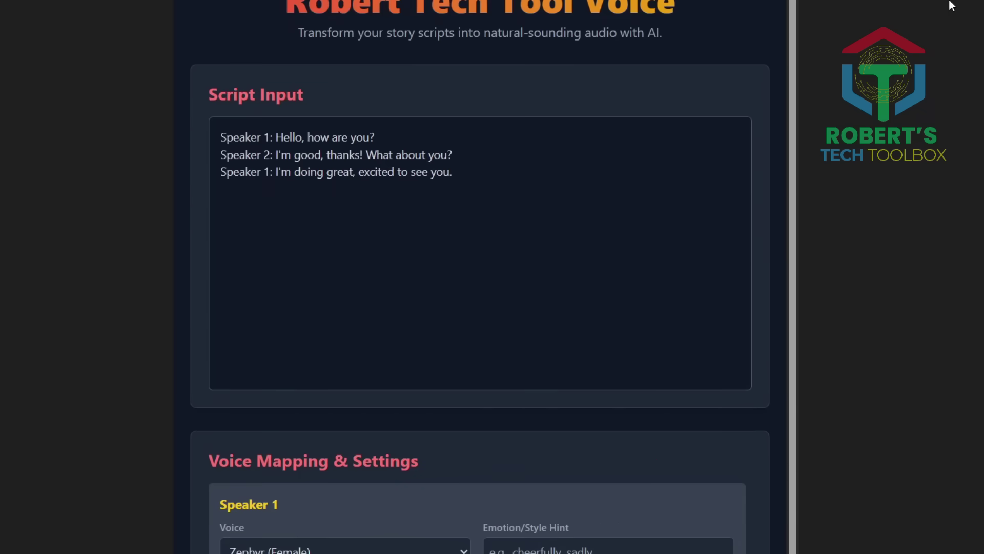
{"action": "left_click", "coordinate": [287, 139]}
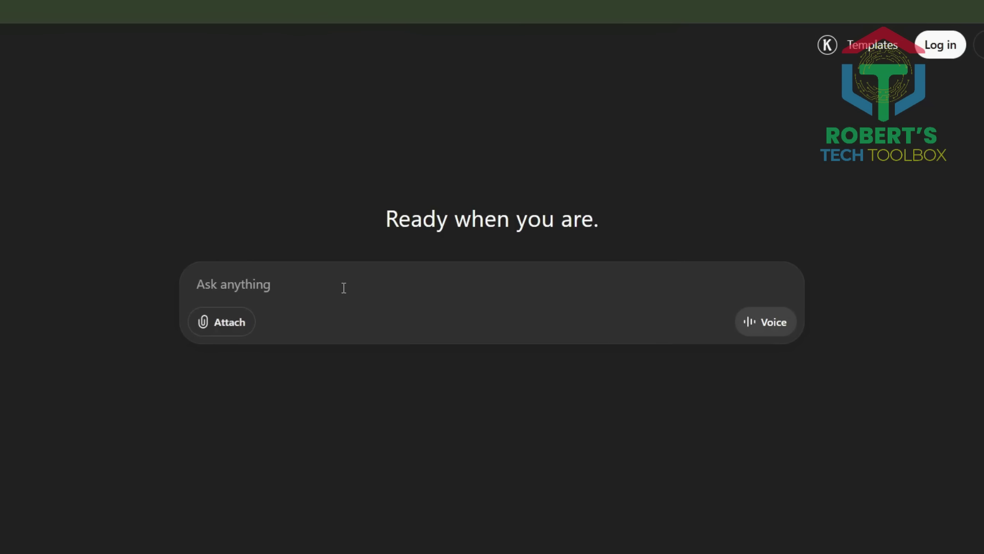
Ask ChatGPT for 'The Mentor and the Seeker' podcast script and copy its dialogue
{"action": "key", "text": "ctrl+v"}
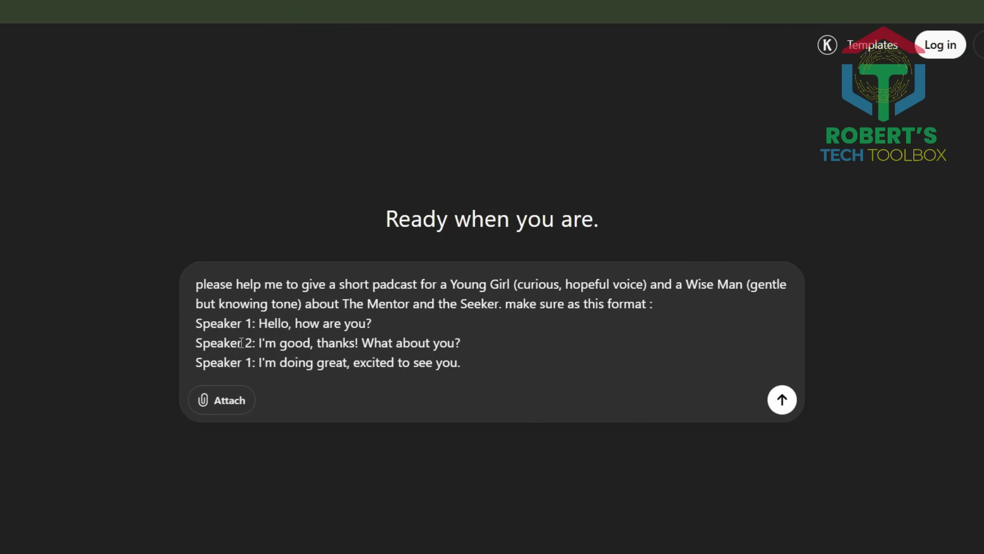
{"action": "left_click", "coordinate": [781, 399]}
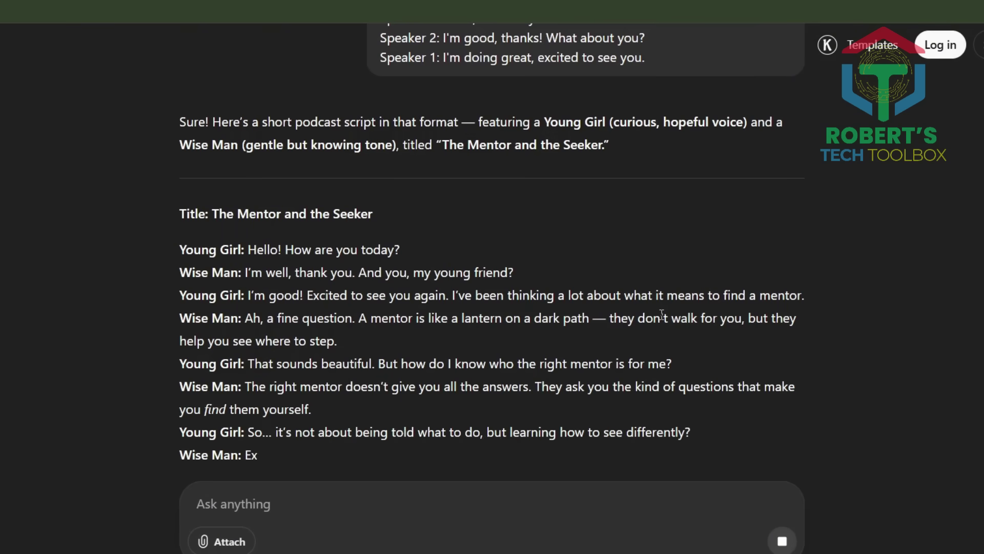
{"action": "scroll", "coordinate": [588, 290], "scroll_direction": "down", "scroll_amount": 5}
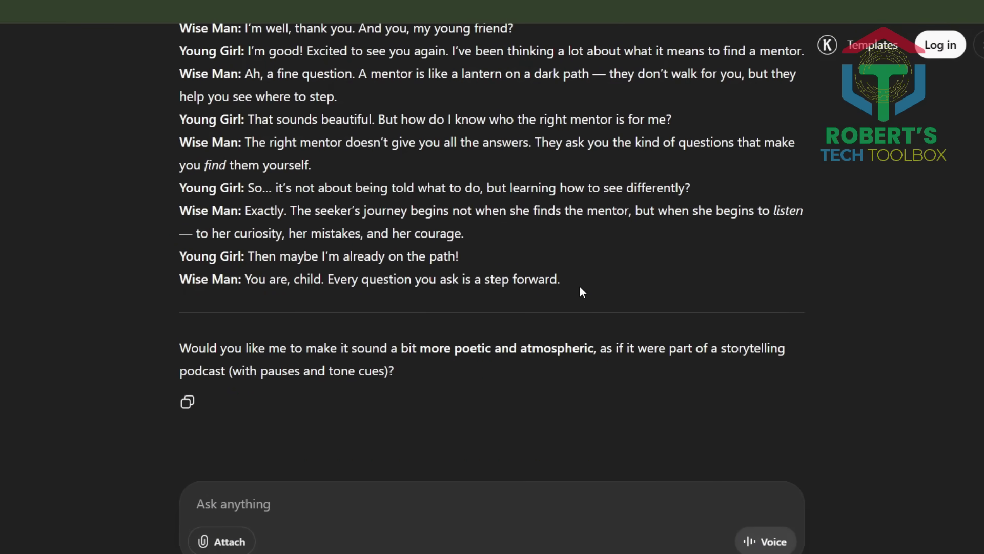
{"action": "left_click_drag", "start_coordinate": [612, 291], "coordinate": [172, 174]}
{"action": "right_click", "coordinate": [236, 199]}
{"action": "left_click", "coordinate": [308, 217]}
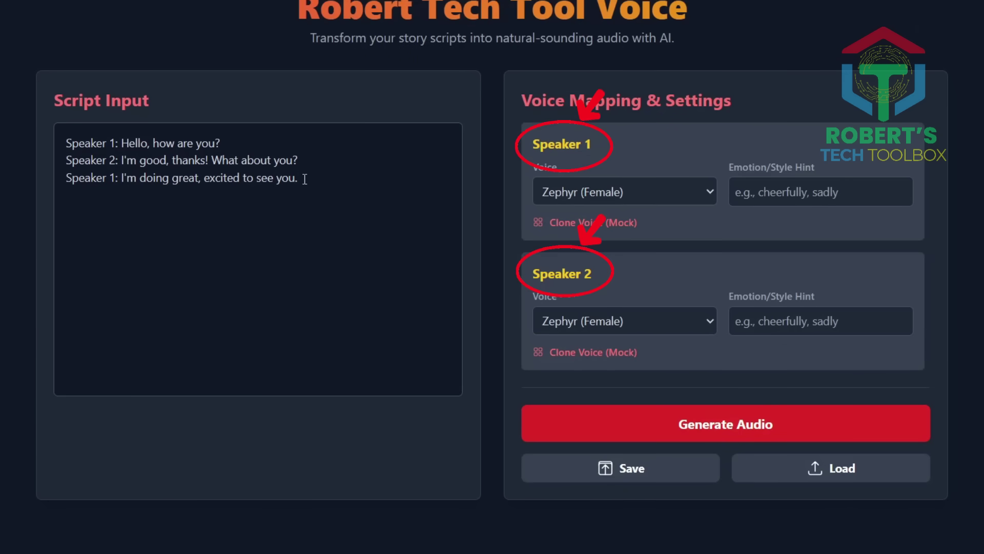
Replace the sample script with the mentor dialogue and keep Zephyr (Female) for Young Girl
{"action": "left_click_drag", "start_coordinate": [395, 176], "coordinate": [6, 130]}
{"action": "key", "text": "ctrl+v"}
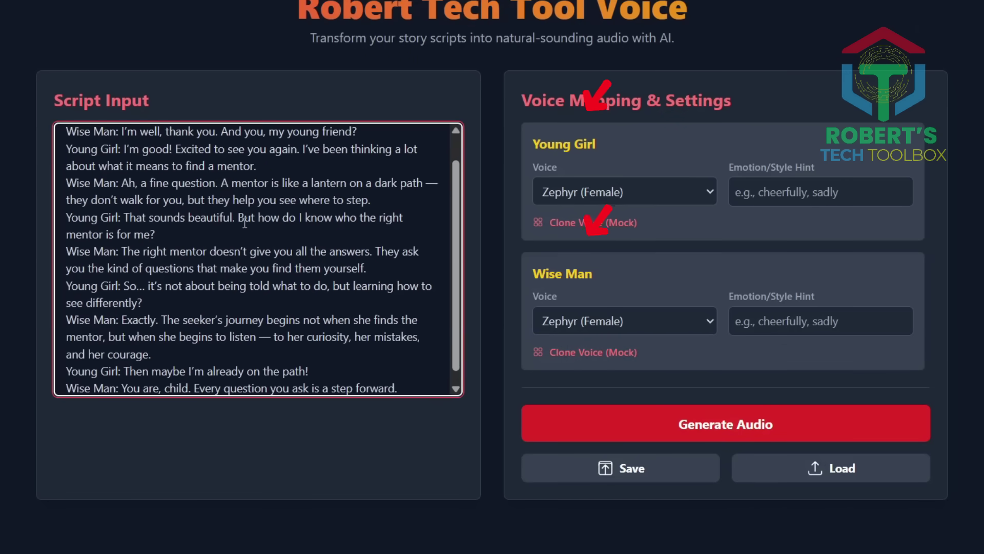
{"action": "scroll", "coordinate": [225, 201], "scroll_direction": "down", "scroll_amount": 1}
{"action": "left_click", "coordinate": [624, 196]}
{"action": "left_click", "coordinate": [612, 210]}
{"action": "left_click", "coordinate": [672, 193]}
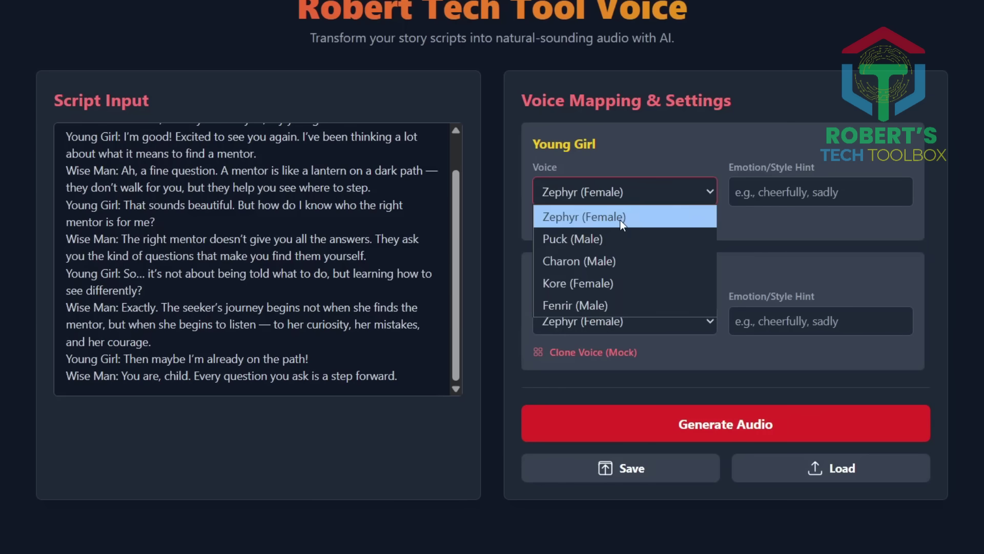
{"action": "left_click", "coordinate": [630, 196]}
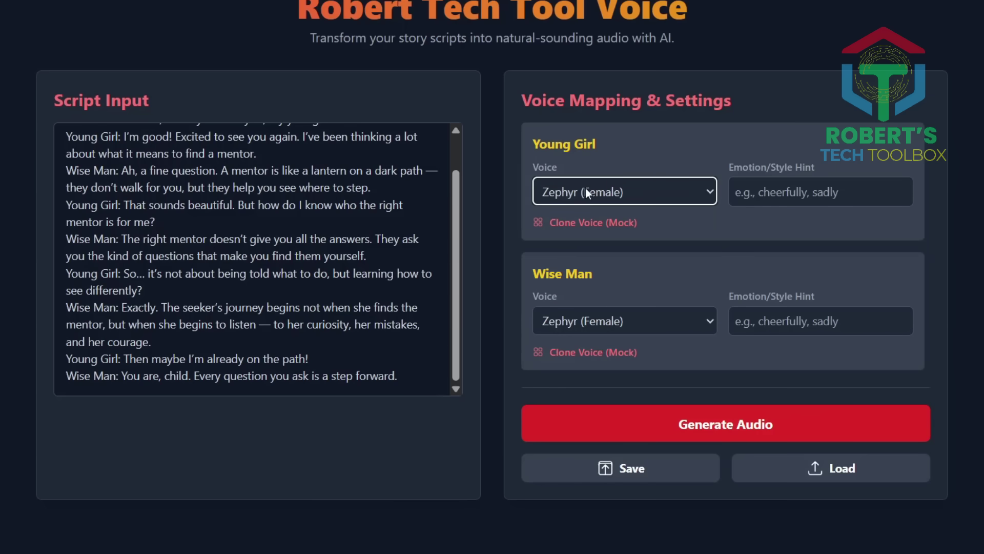
Assign Puck (Male) to Wise Man and generate the two-speaker audio
{"action": "scroll", "coordinate": [260, 199], "scroll_direction": "up", "scroll_amount": 2}
{"action": "left_click", "coordinate": [643, 321]}
{"action": "left_click", "coordinate": [616, 368]}
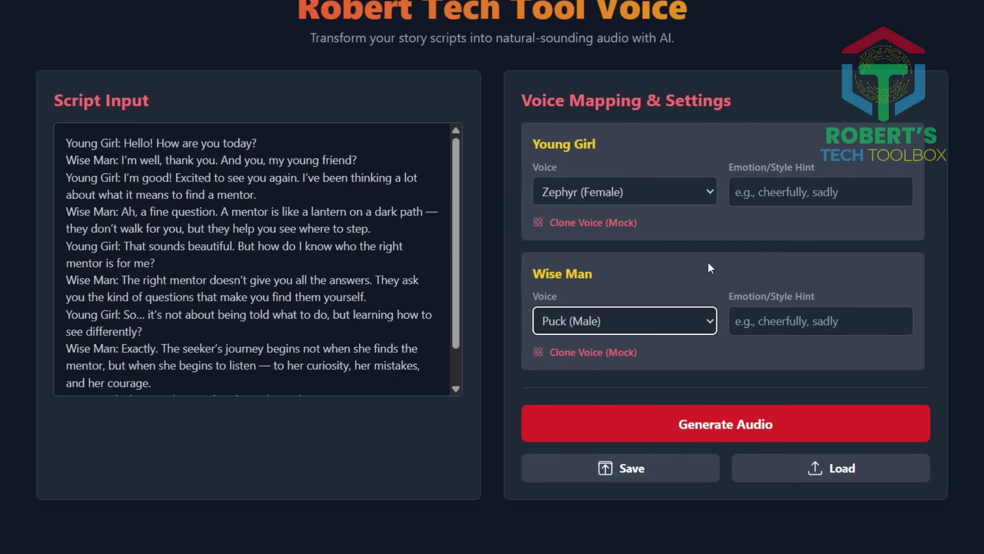
{"action": "left_click", "coordinate": [720, 413]}
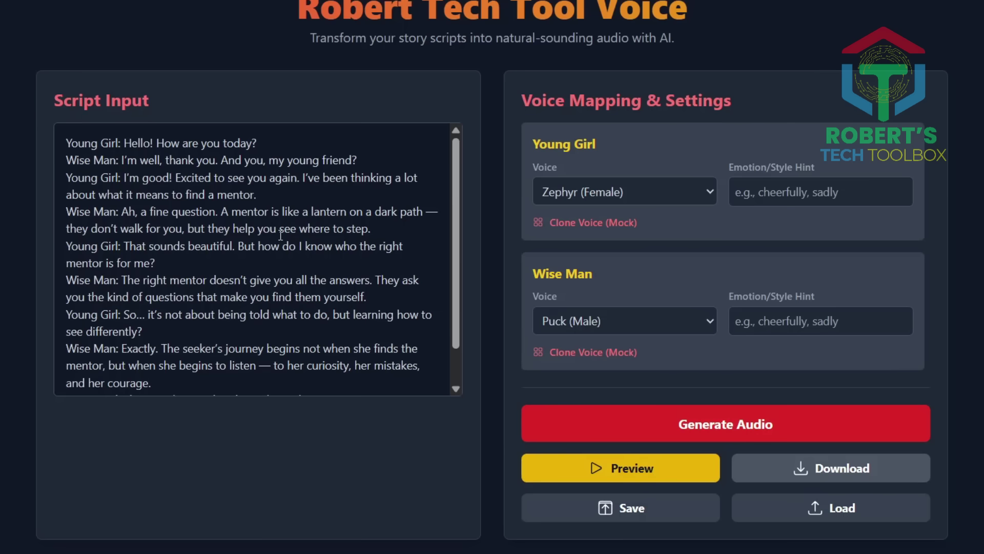
Highlight four dialogue lines, then download and save the podcast audio as a .wav file
{"action": "left_click_drag", "start_coordinate": [124, 279], "coordinate": [395, 296]}
{"action": "left_click_drag", "start_coordinate": [128, 314], "coordinate": [310, 312]}
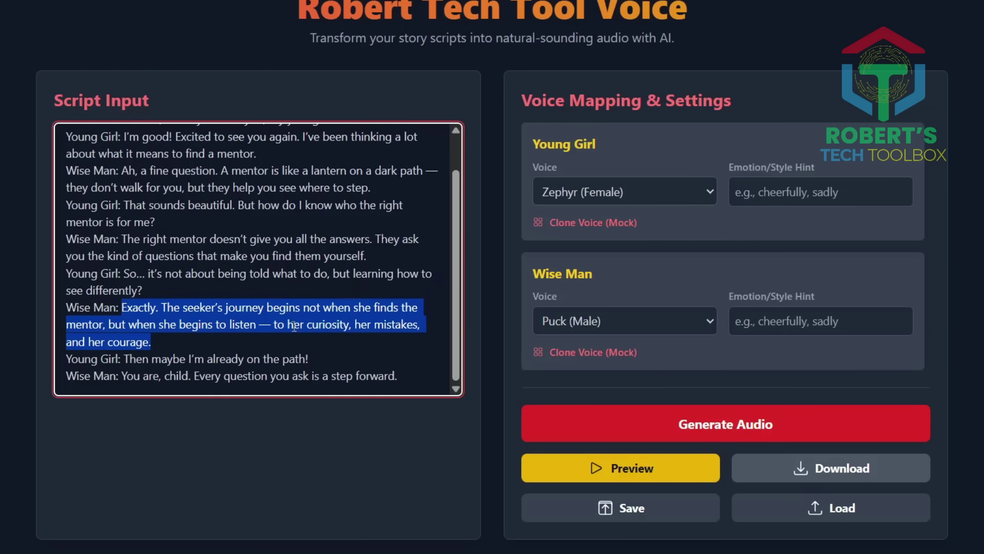
{"action": "left_click_drag", "start_coordinate": [126, 358], "coordinate": [323, 362]}
{"action": "left_click_drag", "start_coordinate": [122, 376], "coordinate": [409, 374]}
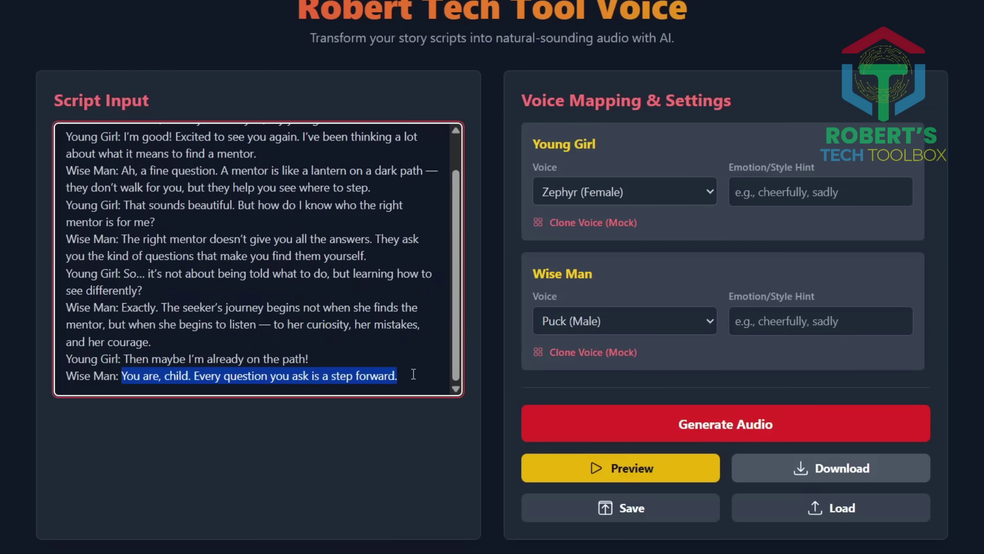
{"action": "left_click", "coordinate": [841, 475]}
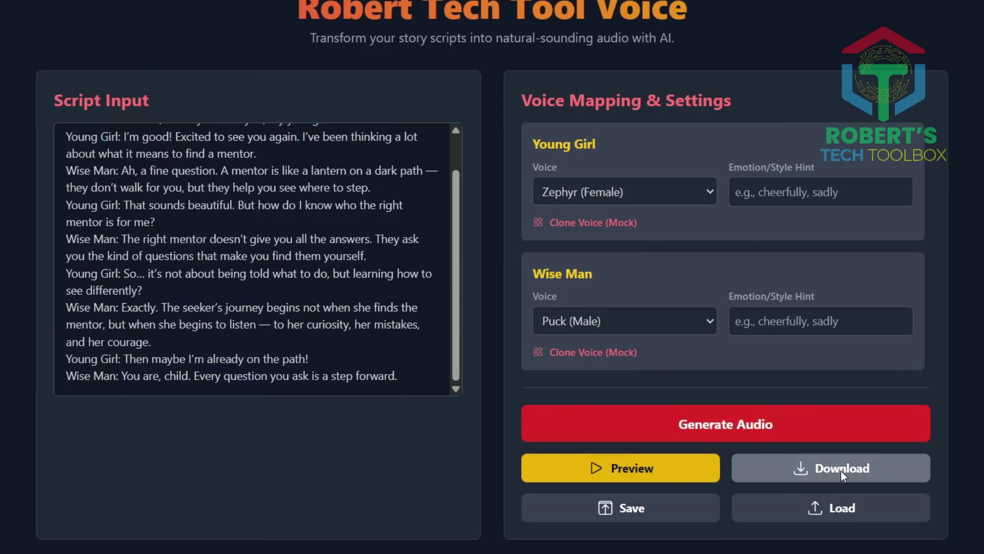
{"action": "left_click", "coordinate": [539, 389]}
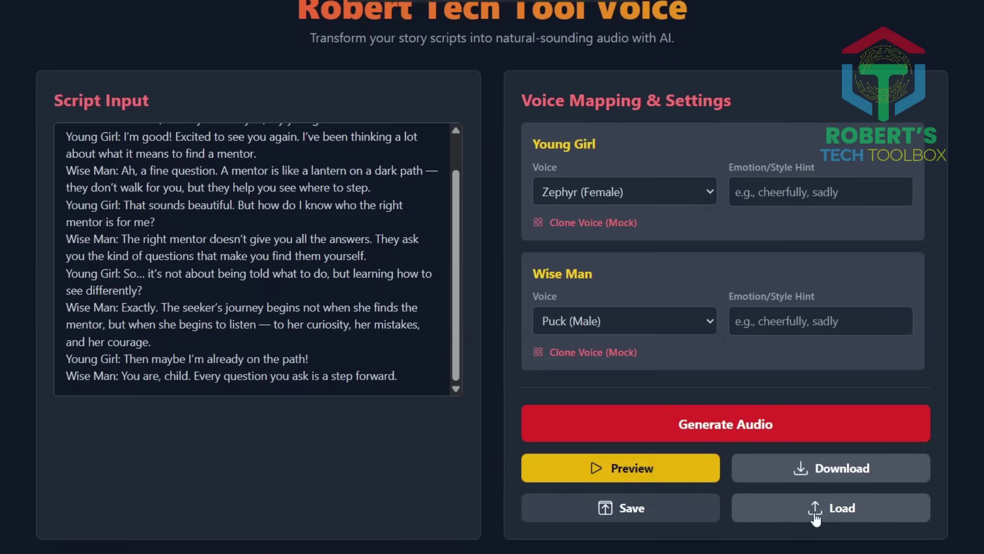